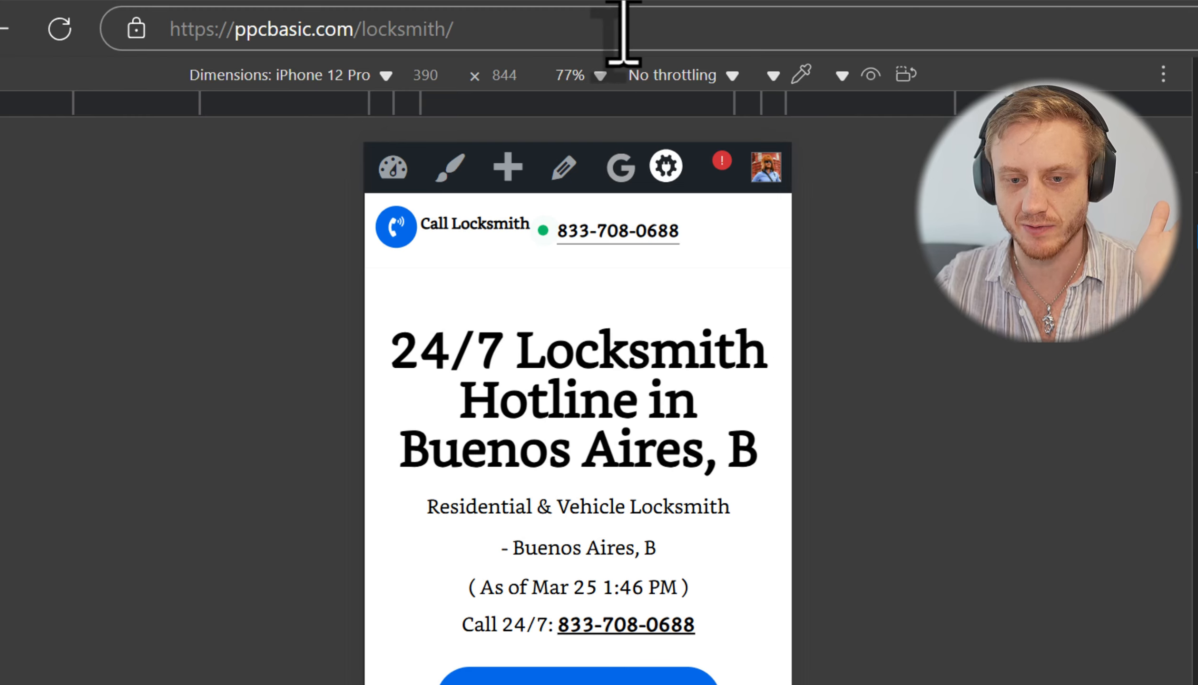
Step: Begin editing the address of the locksmith page shown in the iPhone 12 Pro preview
{"action": "left_click", "coordinate": [656, 31]}
Step: Append ?call=bottle to the locksmith URL and load it, triggering the Skype prompt
{"action": "left_click", "coordinate": [657, 31]}
{"action": "type", "text": "?"}
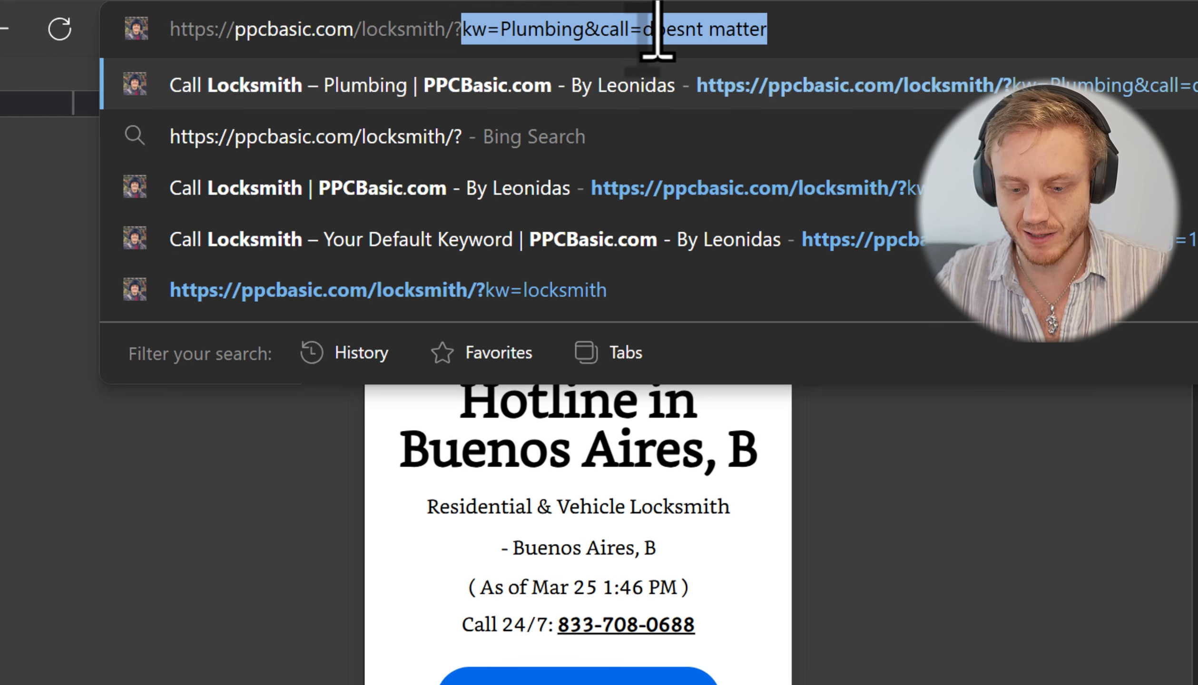
{"action": "type", "text": "call="}
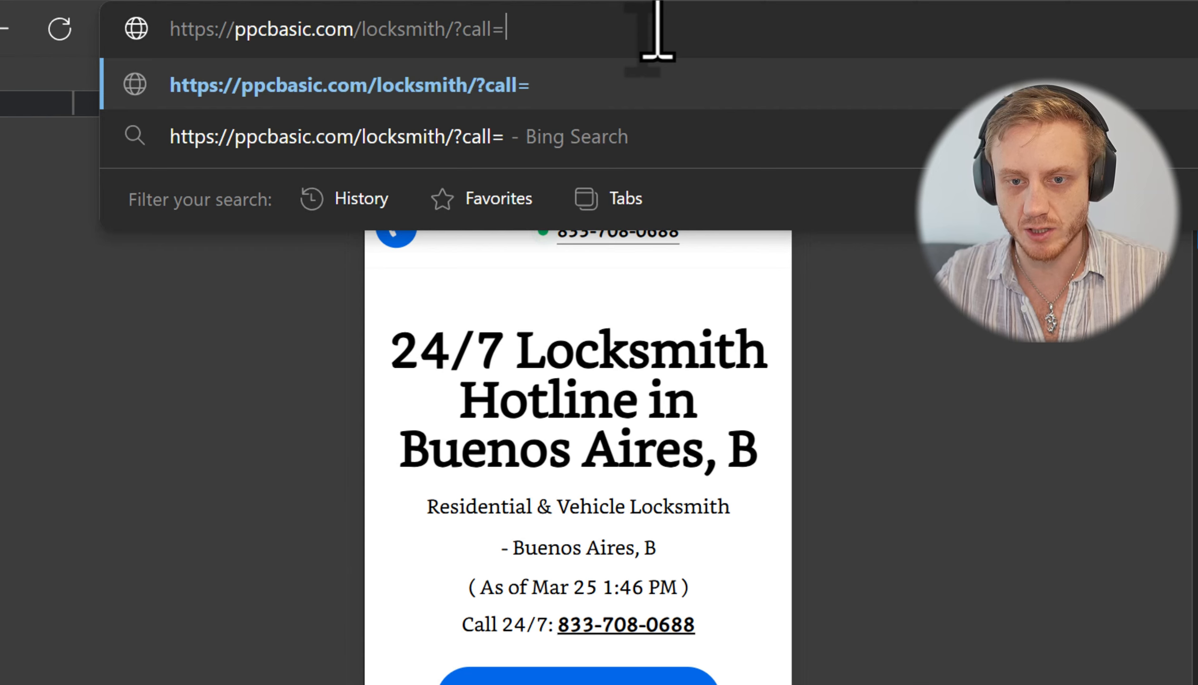
{"action": "type", "text": "-r2c"}
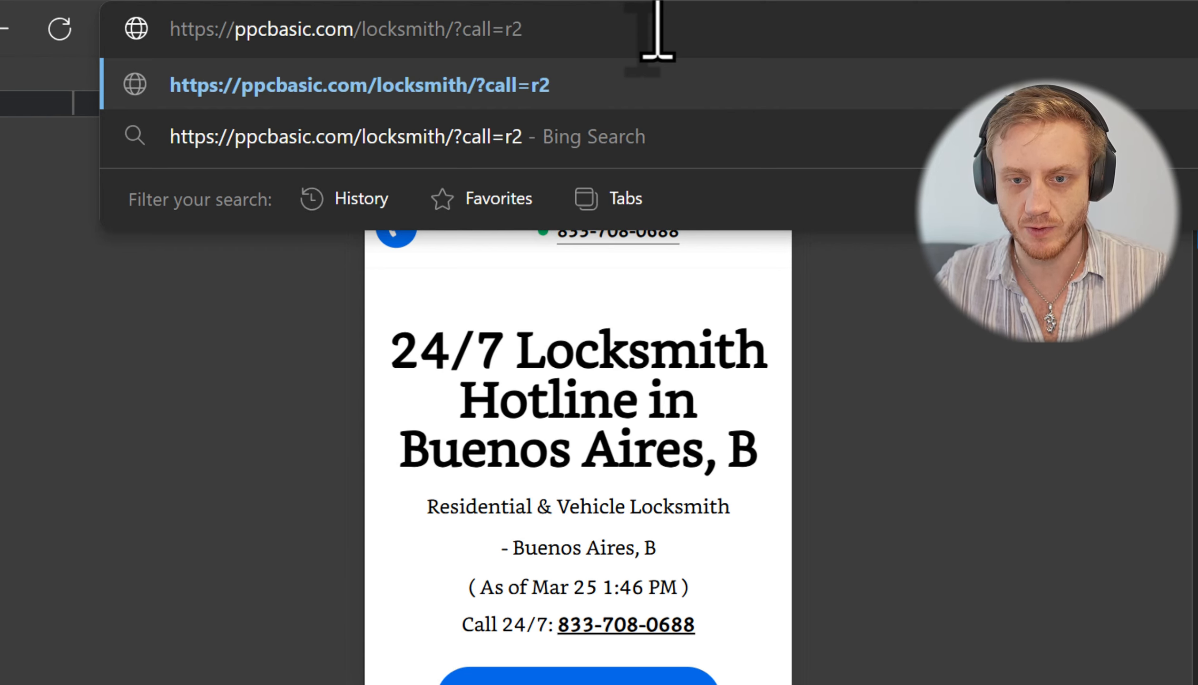
{"action": "key", "text": "BackSpace"}
{"action": "key", "text": "BackSpace"}
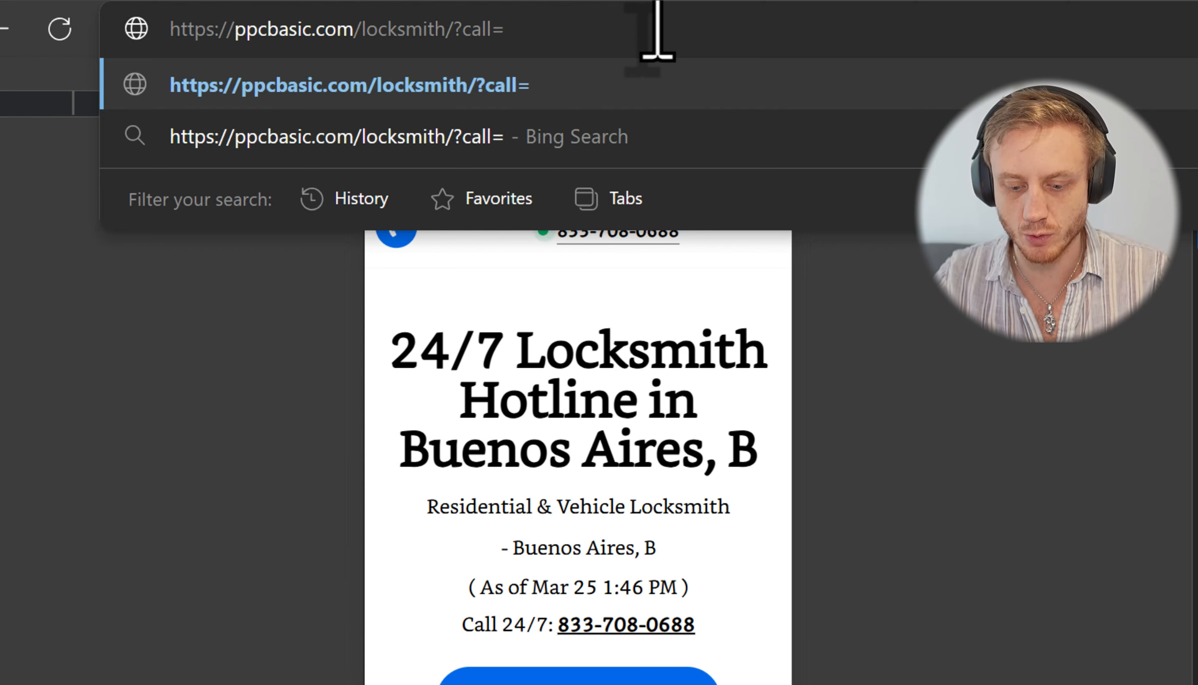
{"action": "type", "text": "bottle"}
{"action": "key", "text": "Return"}
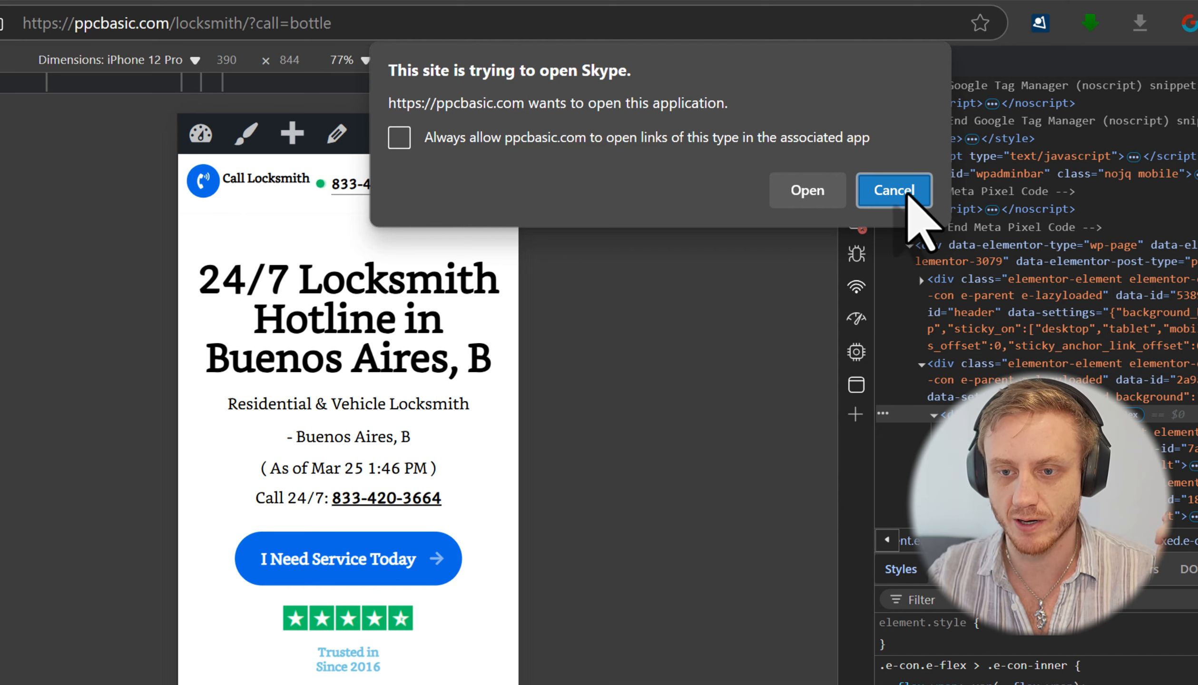
Step: Cancel the Skype prompt and review Redirect-2-Call settings with Static Number selected
{"action": "left_click", "coordinate": [895, 190]}
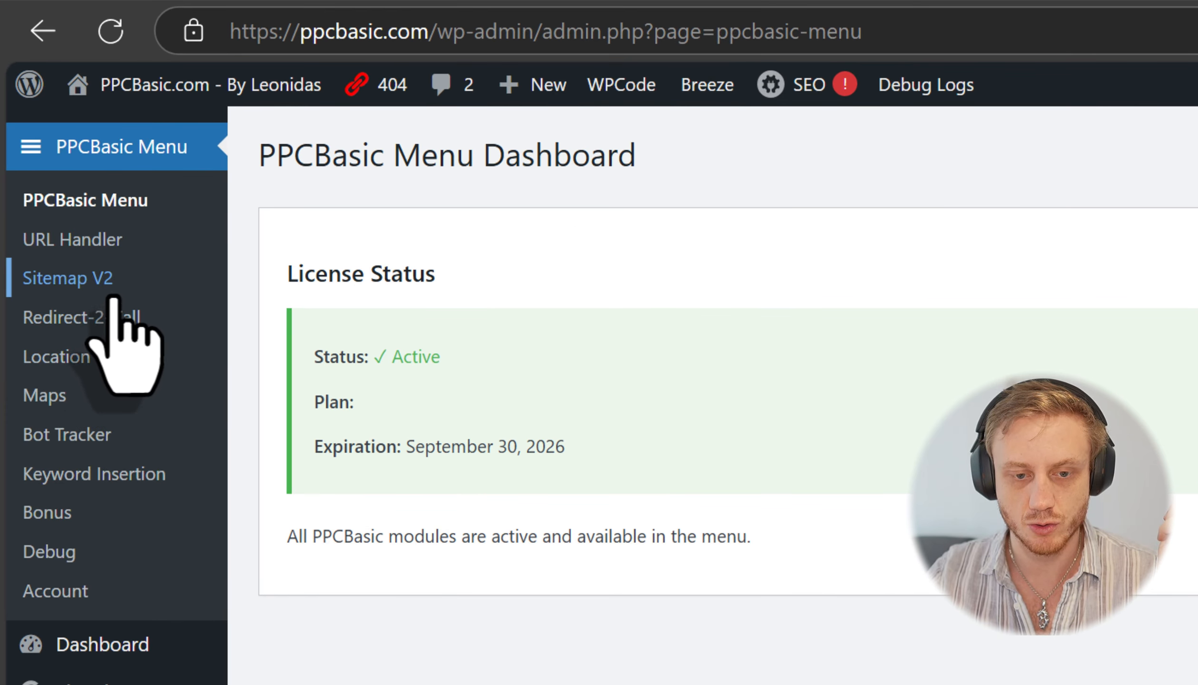
{"action": "left_click", "coordinate": [124, 317]}
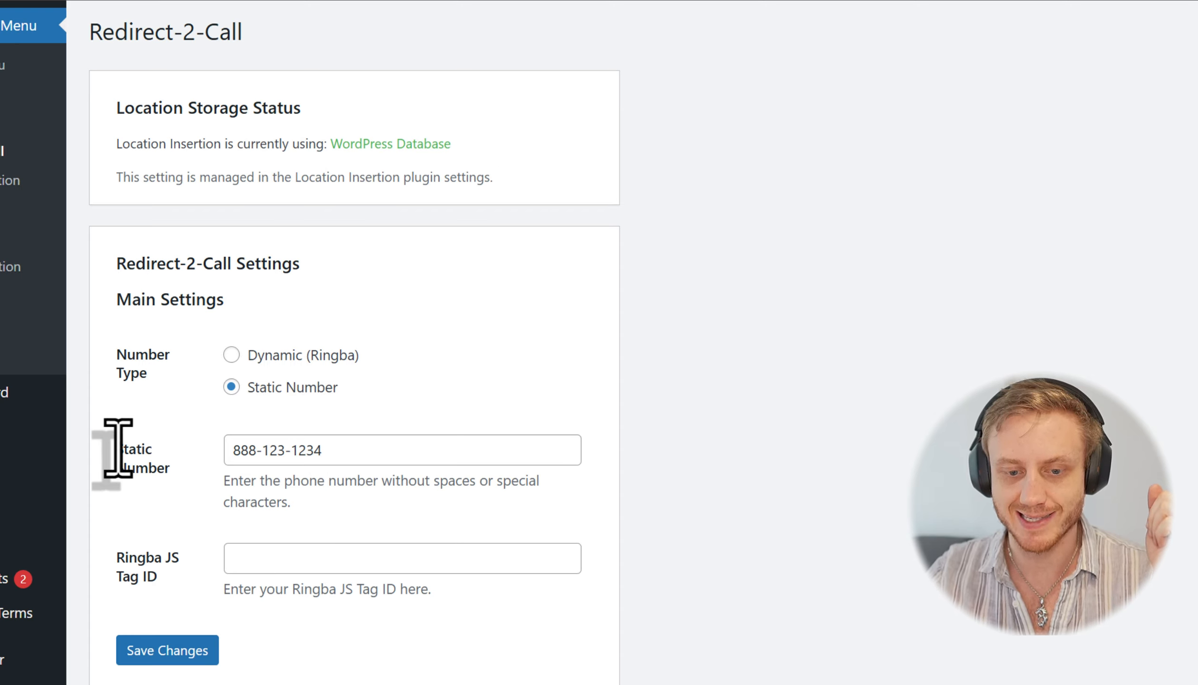
{"action": "left_click_drag", "start_coordinate": [116, 445], "coordinate": [171, 472]}
{"action": "left_click", "coordinate": [537, 412]}
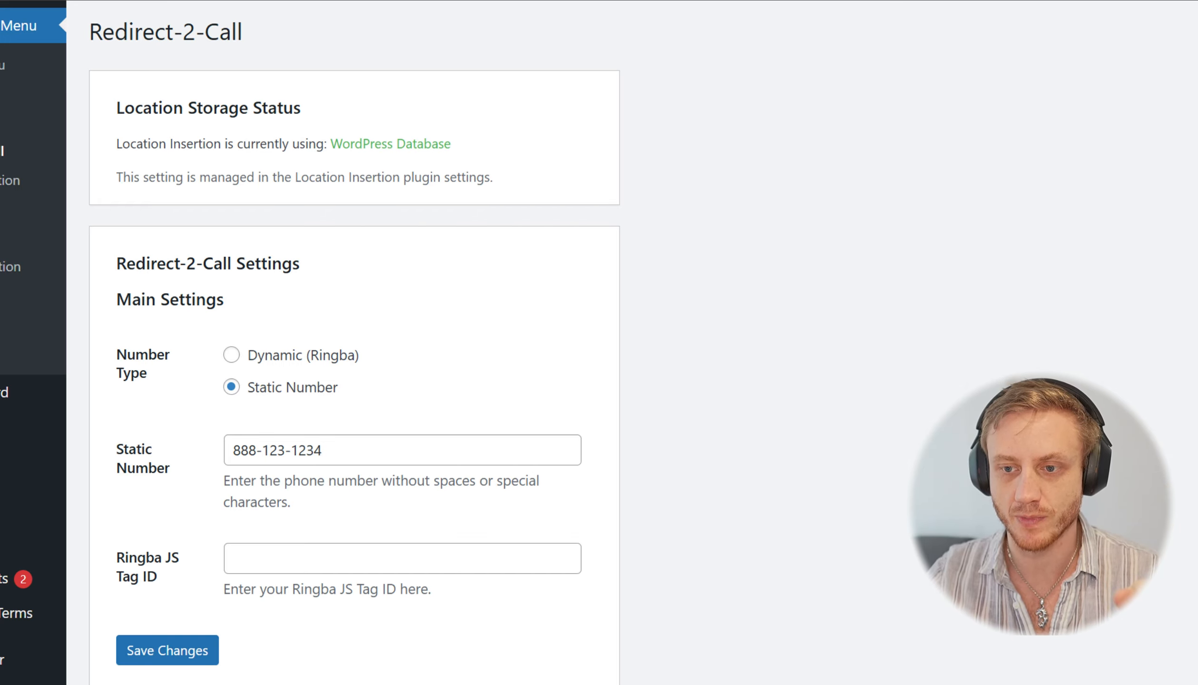
Step: Reload the locksmith page with ?call=4 and allow it to open Skype's dialer
{"action": "left_click", "coordinate": [761, 2]}
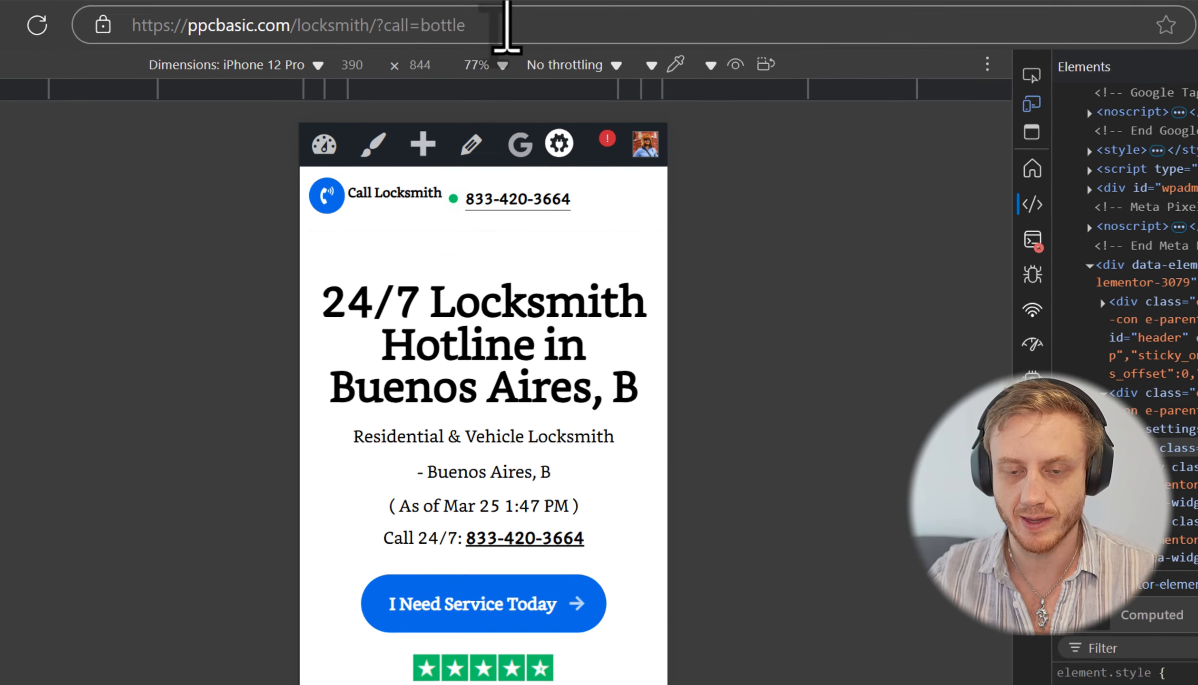
{"action": "left_click", "coordinate": [508, 26]}
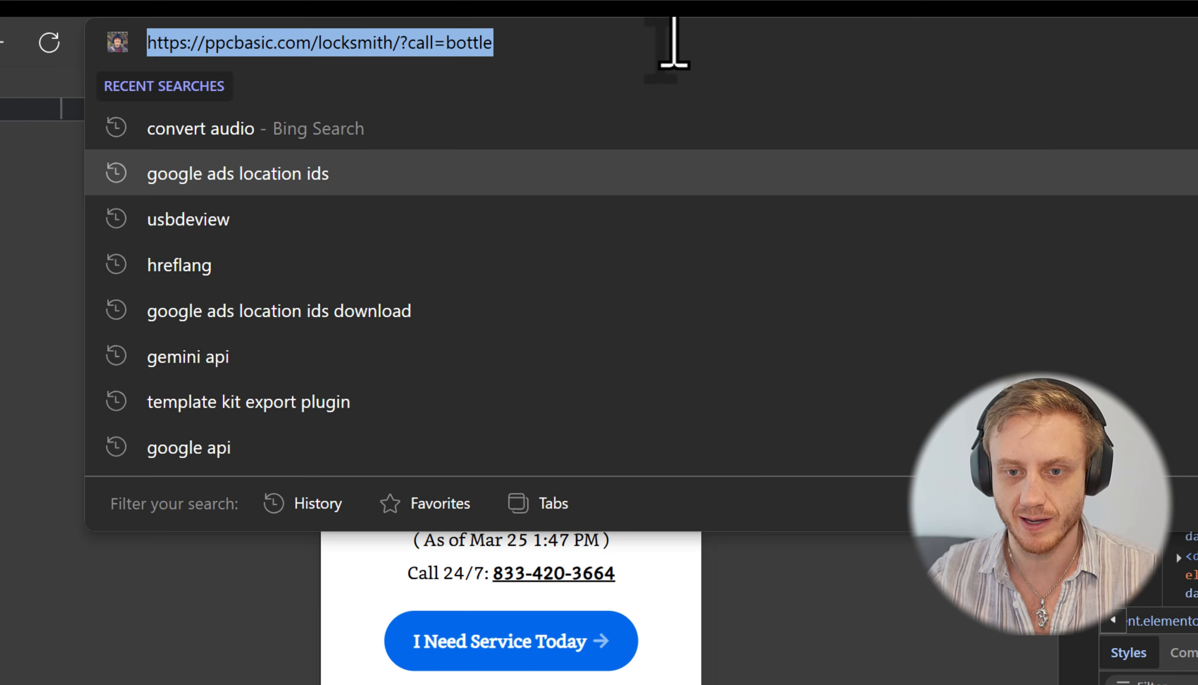
{"action": "left_click", "coordinate": [675, 42]}
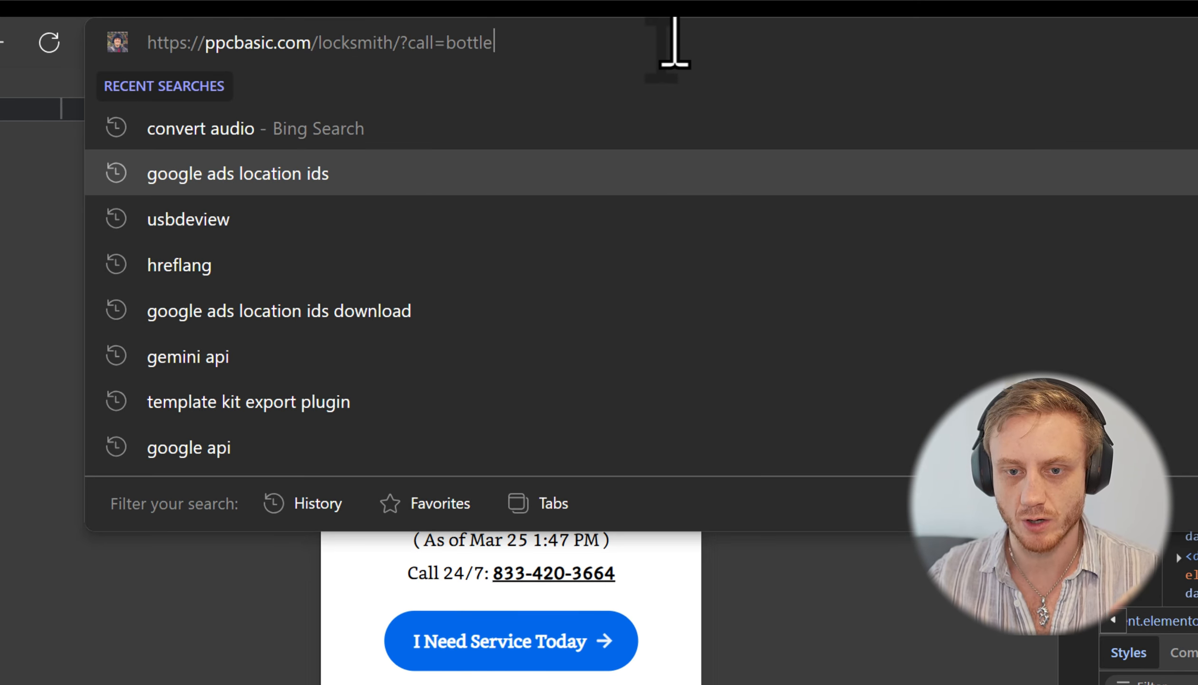
{"action": "key", "text": "BackSpace"}
{"action": "key", "text": "BackSpace"}
{"action": "key", "text": "BackSpace"}
{"action": "key", "text": "BackSpace"}
{"action": "type", "text": "4"}
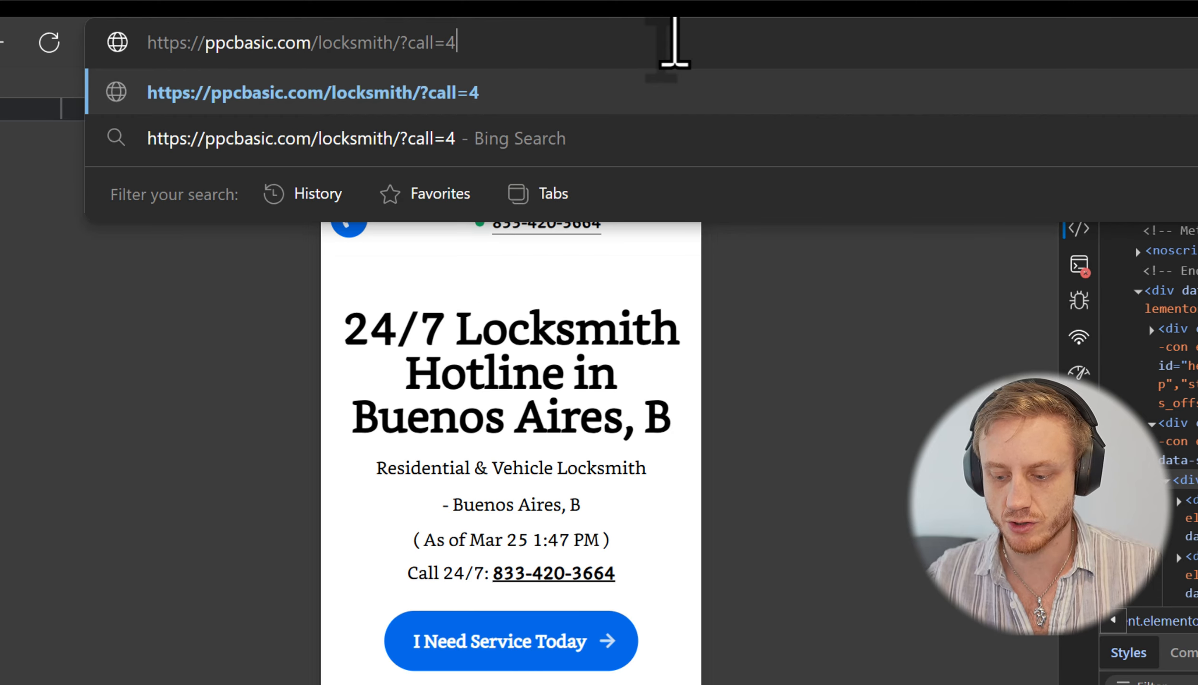
{"action": "key", "text": "Return"}
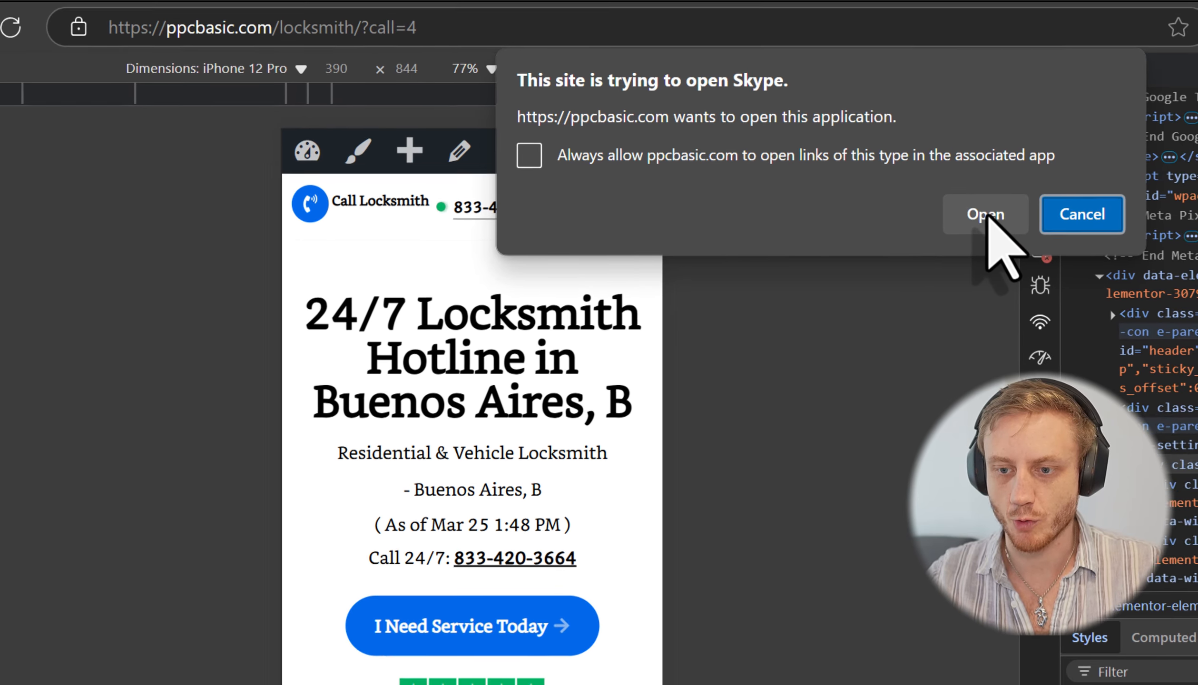
{"action": "left_click", "coordinate": [1011, 228]}
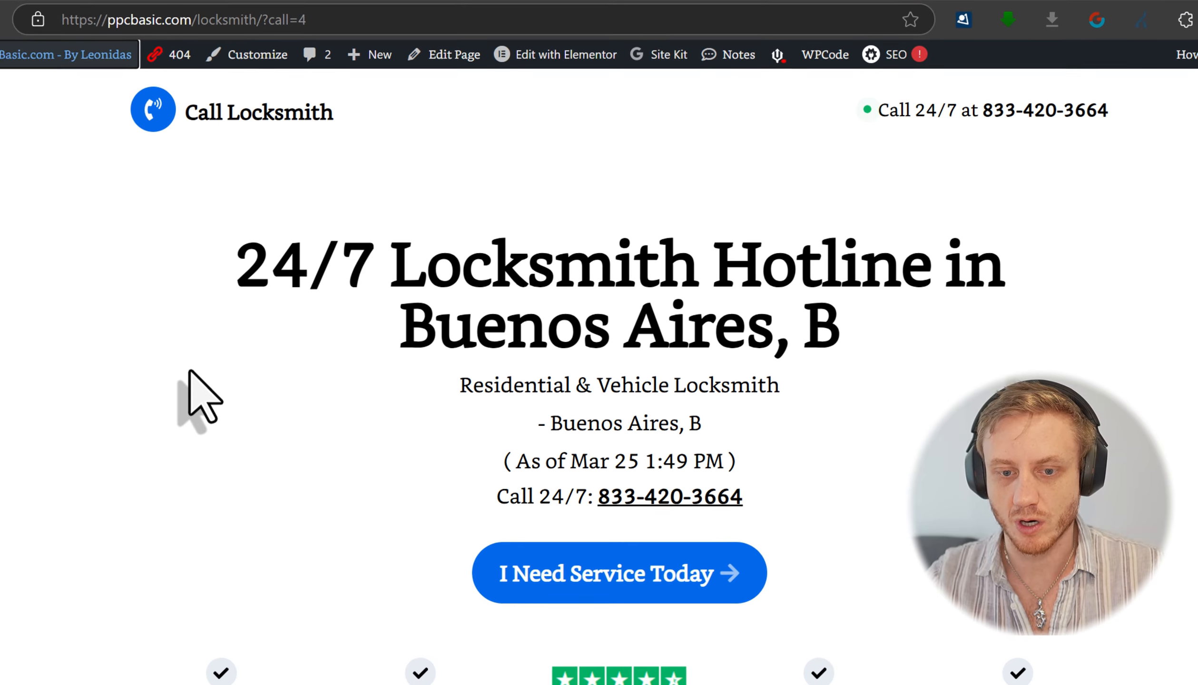
Step: Move the Redirect-2-Call Settings box below Publish, enter the page's static phone number, and update the page
{"action": "left_click", "coordinate": [458, 58]}
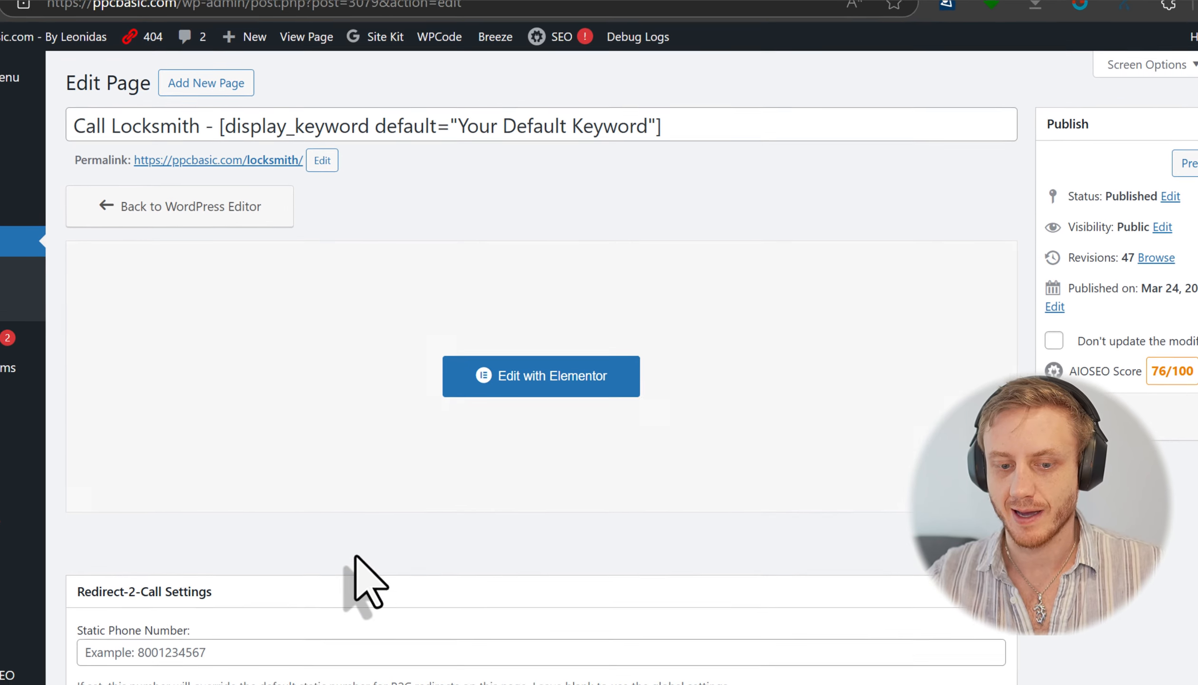
{"action": "left_click_drag", "start_coordinate": [288, 590], "coordinate": [1197, 243]}
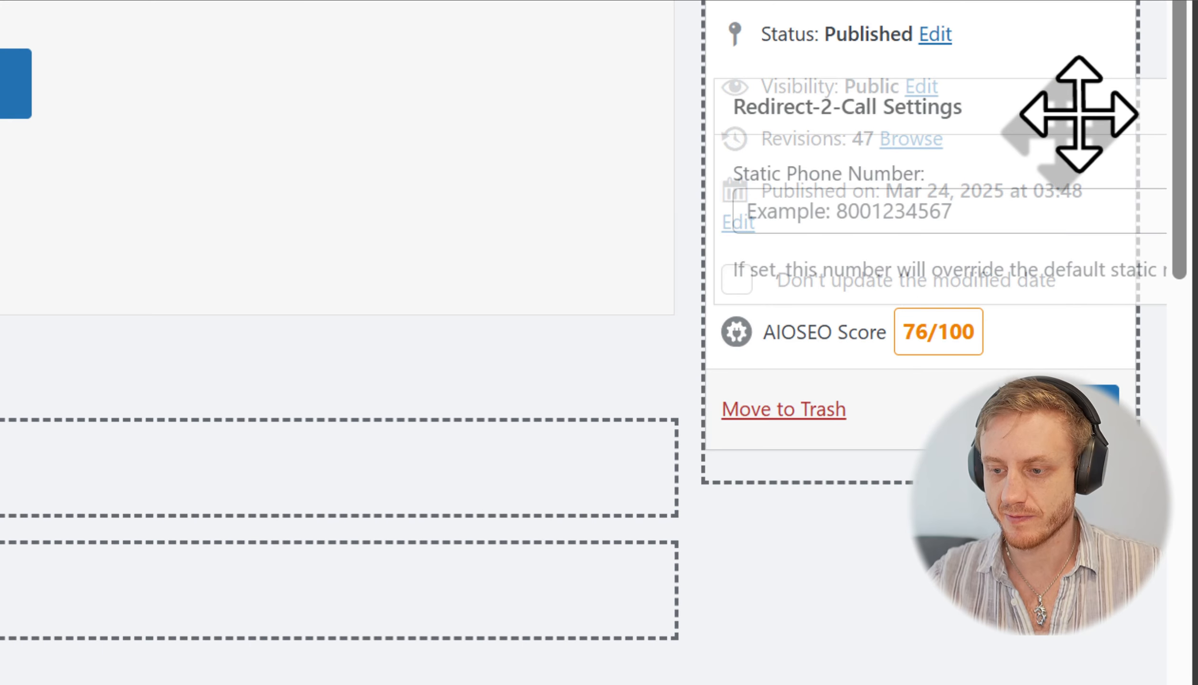
{"action": "left_click_drag", "start_coordinate": [1079, 115], "coordinate": [1065, 251]}
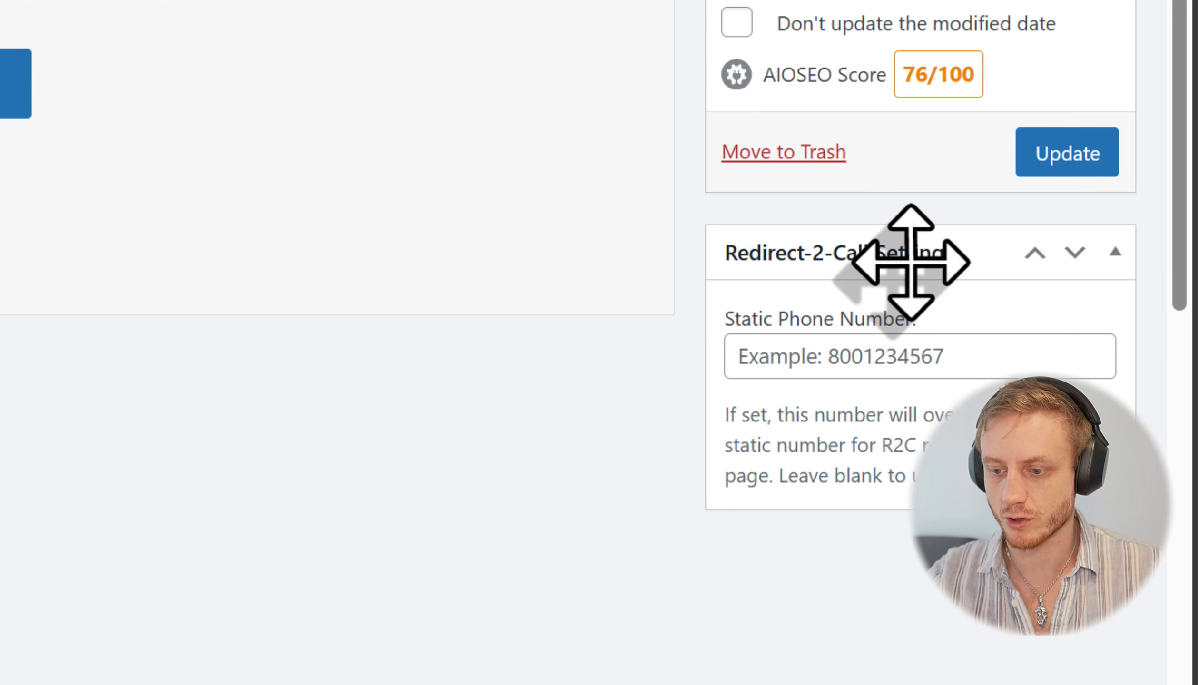
{"action": "left_click", "coordinate": [1027, 350]}
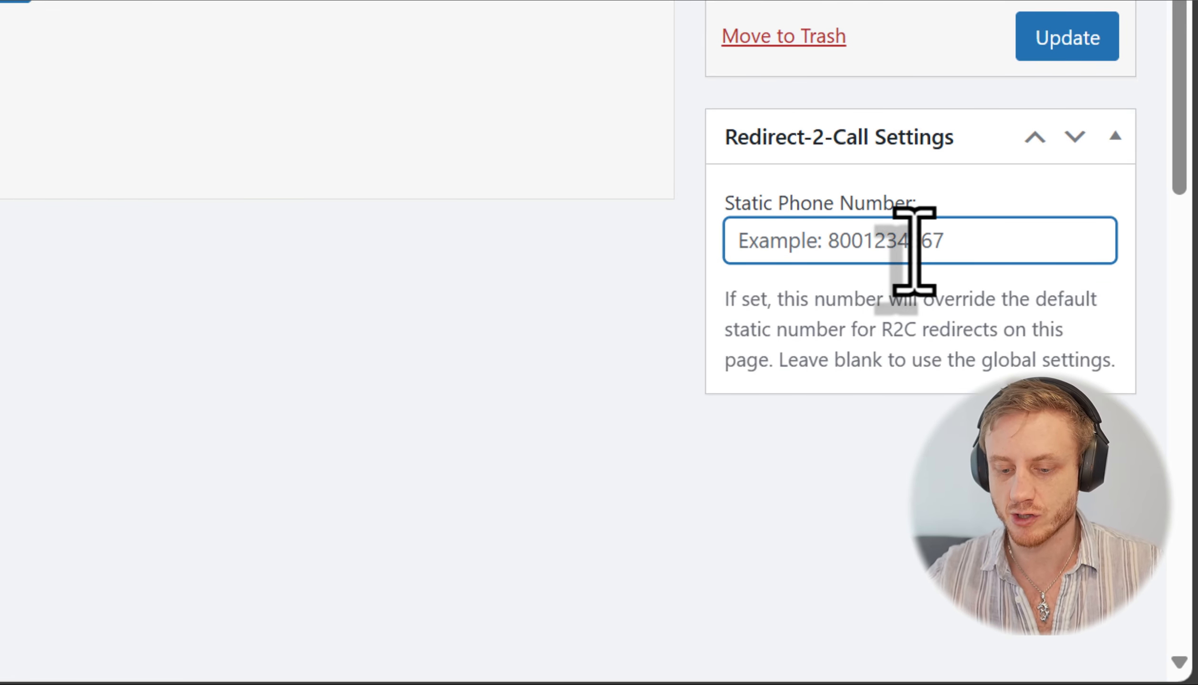
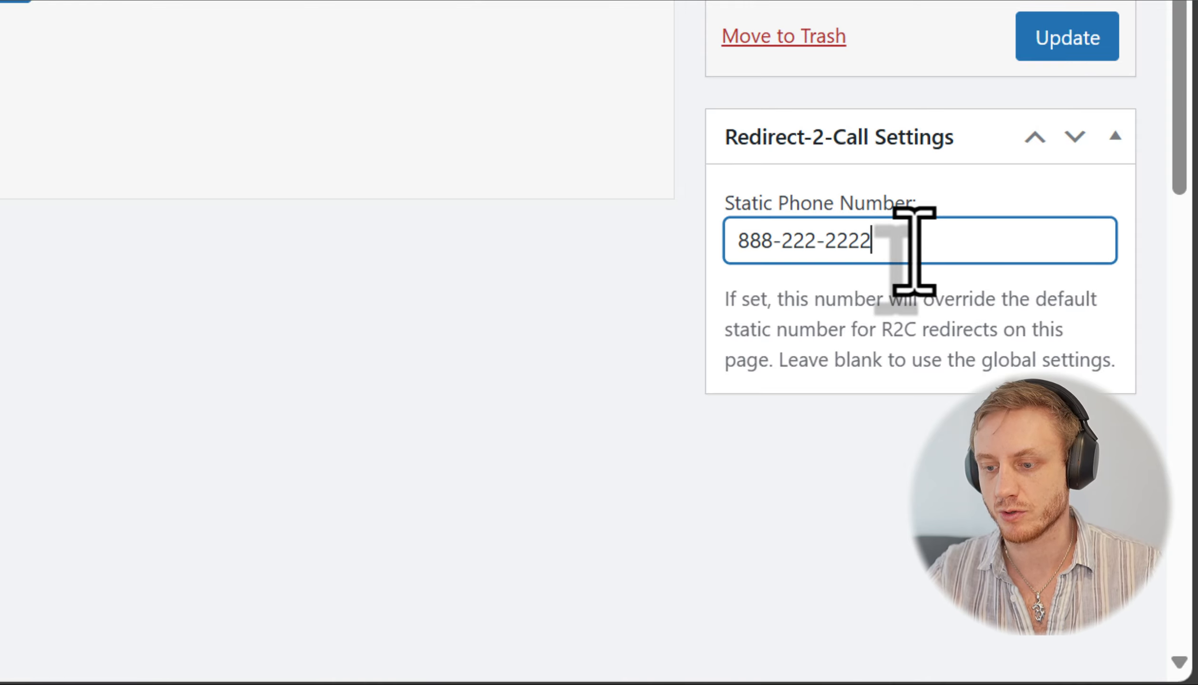
{"action": "left_click", "coordinate": [1065, 43]}
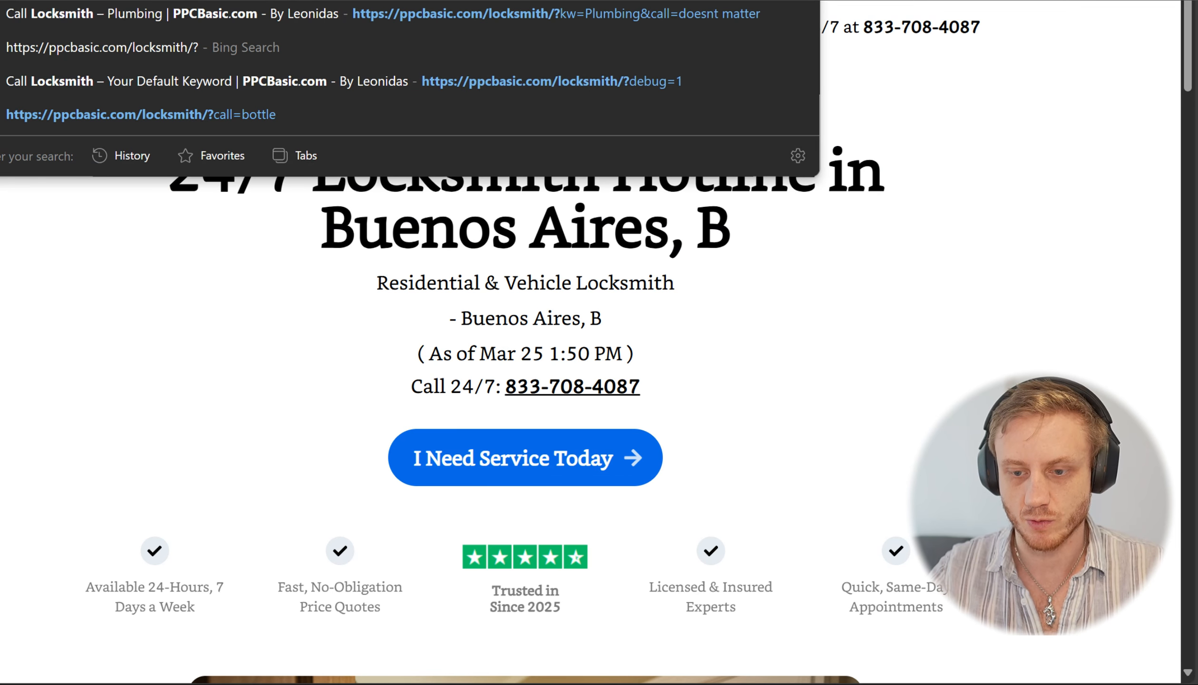
Step: Open DevTools iPhone 12 Pro emulation so the page redirects to a call, then allow Skype
{"action": "key", "text": "Return"}
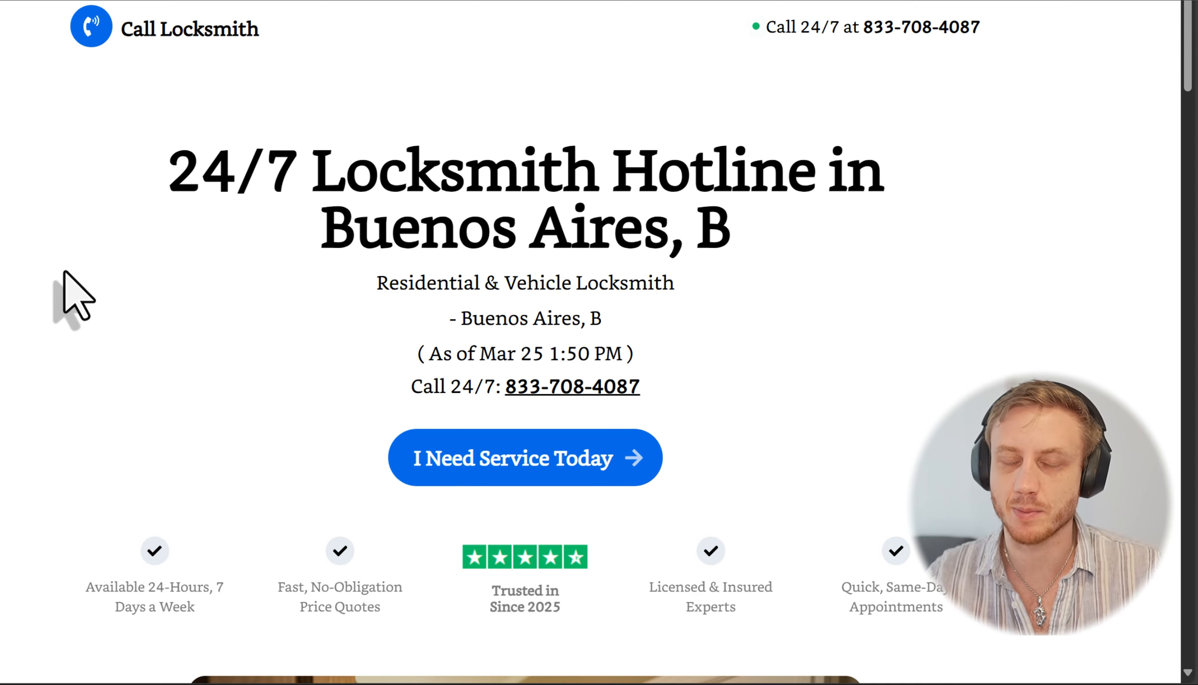
{"action": "right_click", "coordinate": [191, 314]}
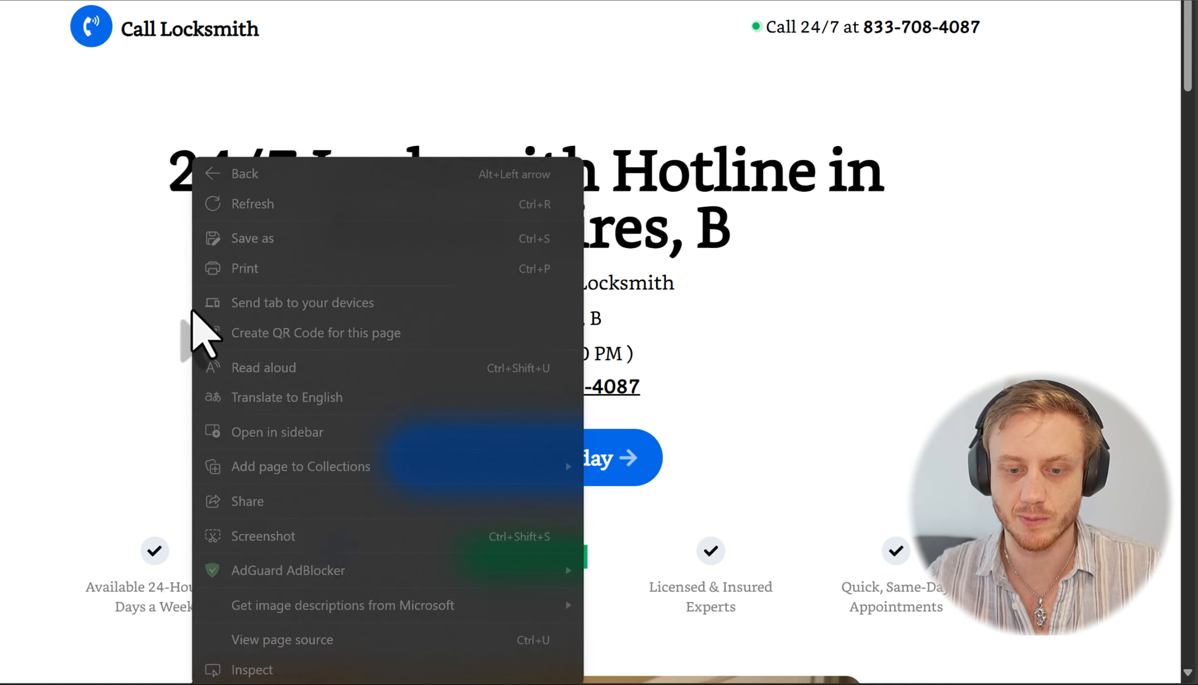
{"action": "key", "text": "Escape"}
{"action": "key", "text": "ctrl+shift+i"}
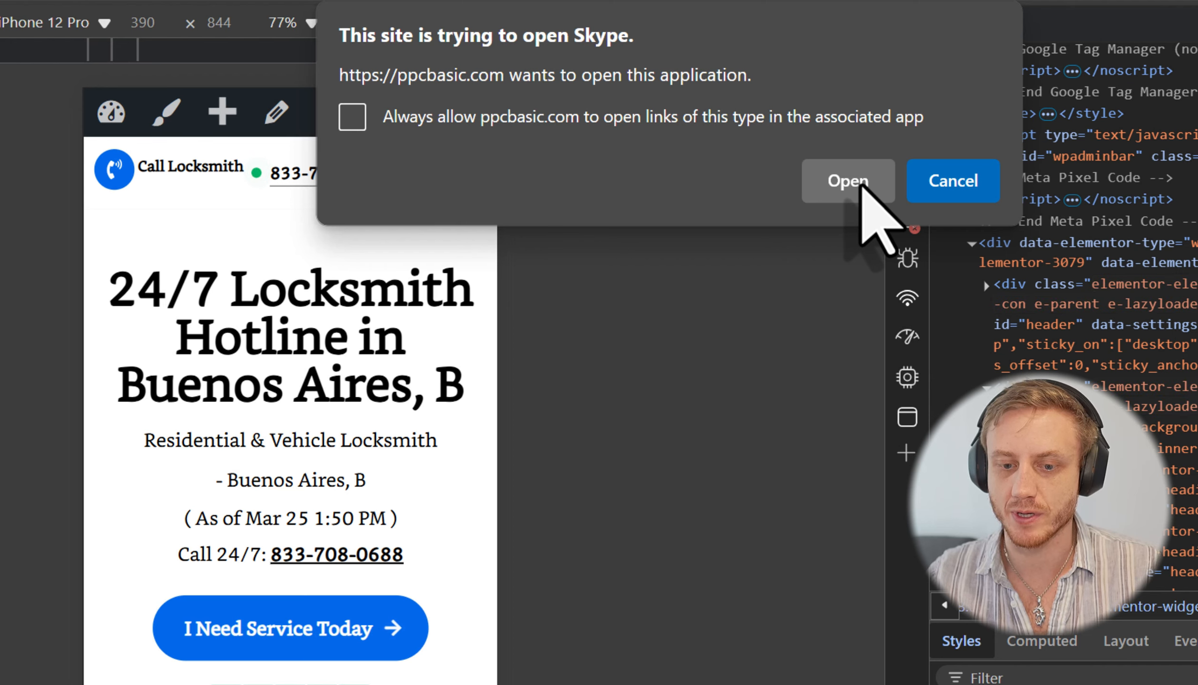
{"action": "left_click", "coordinate": [861, 185]}
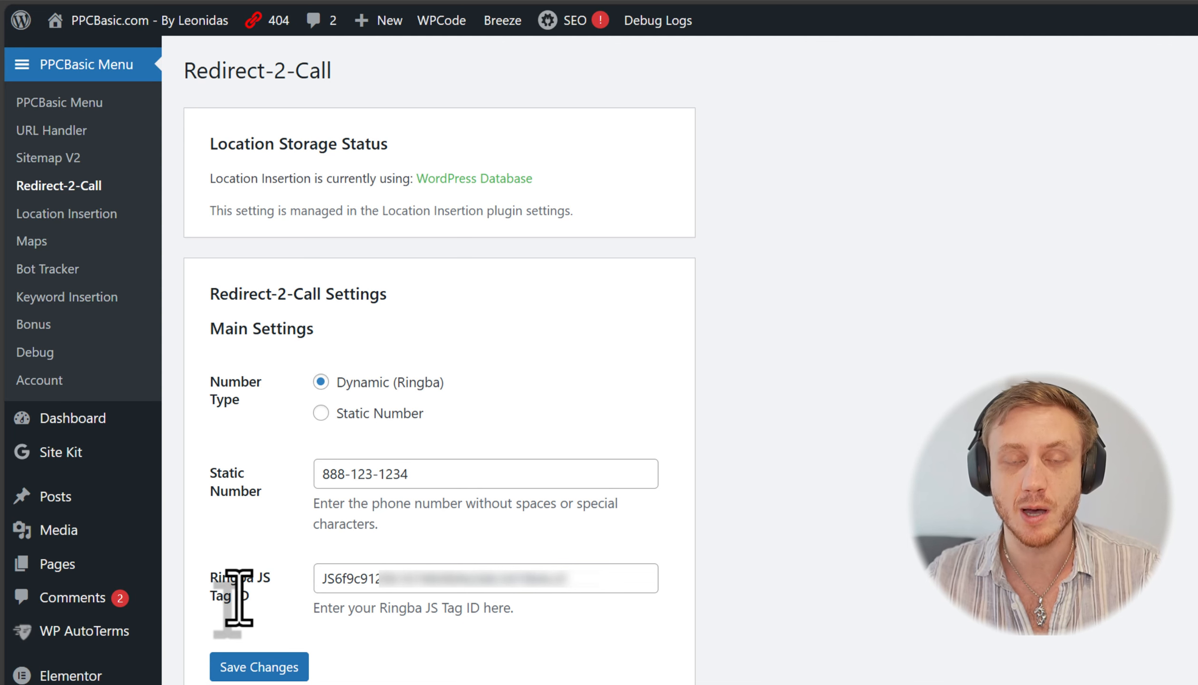
Step: Save the Redirect-2-Call settings and minimize the Skype dialer
{"action": "left_click", "coordinate": [267, 668]}
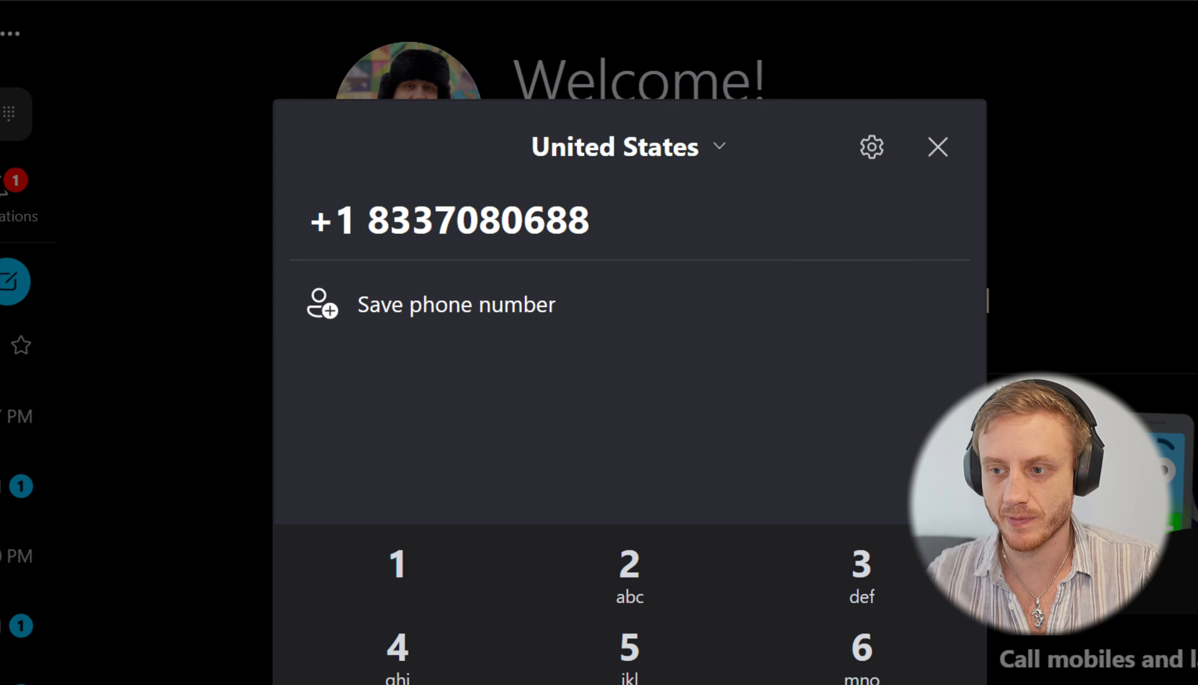
{"action": "key", "text": "super+Down"}
{"action": "left_click", "coordinate": [350, 4]}
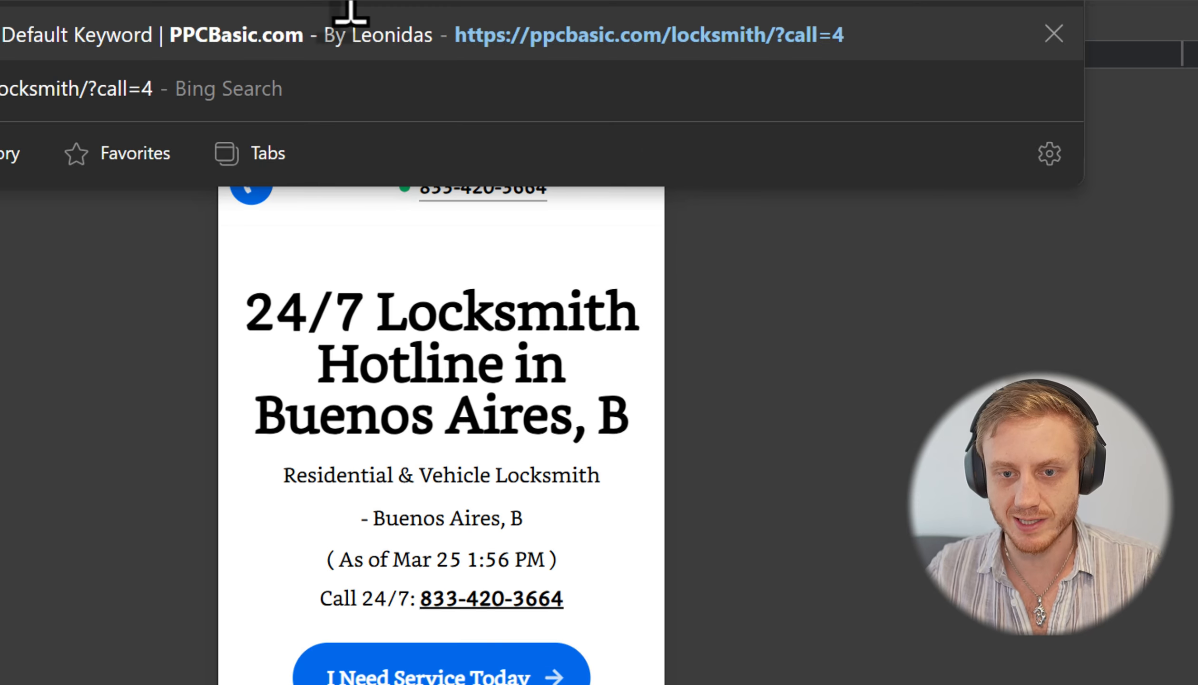
{"action": "type", "text": "&"}
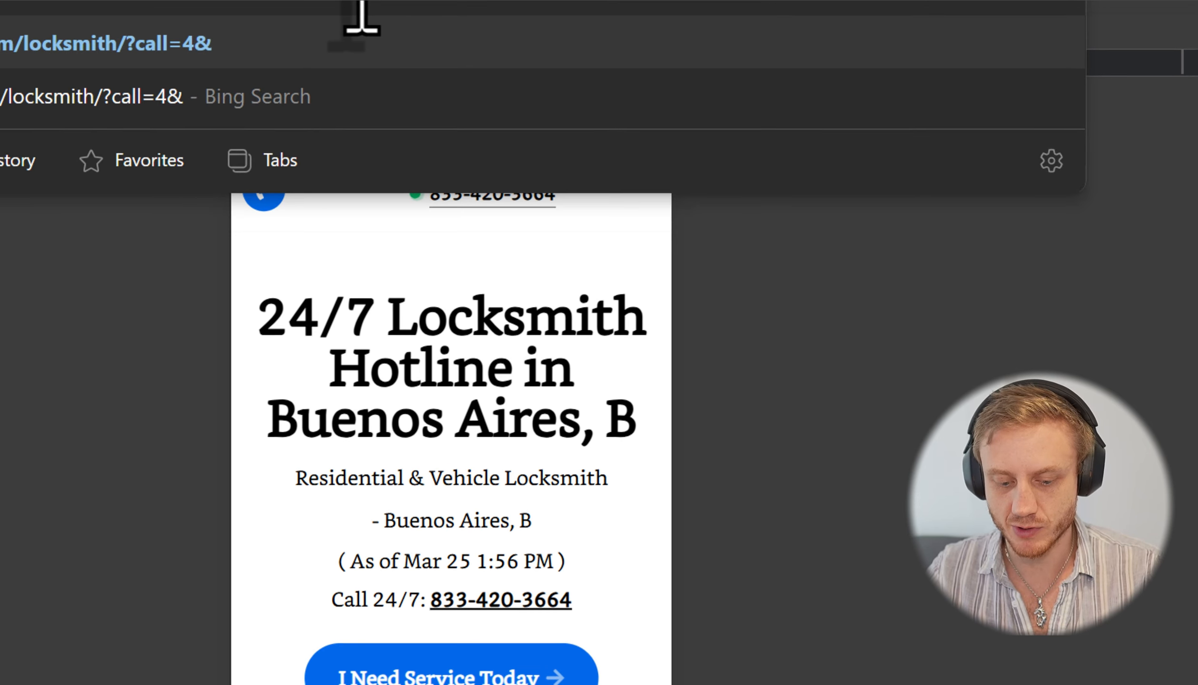
{"action": "type", "text": "calltrackingpara"}
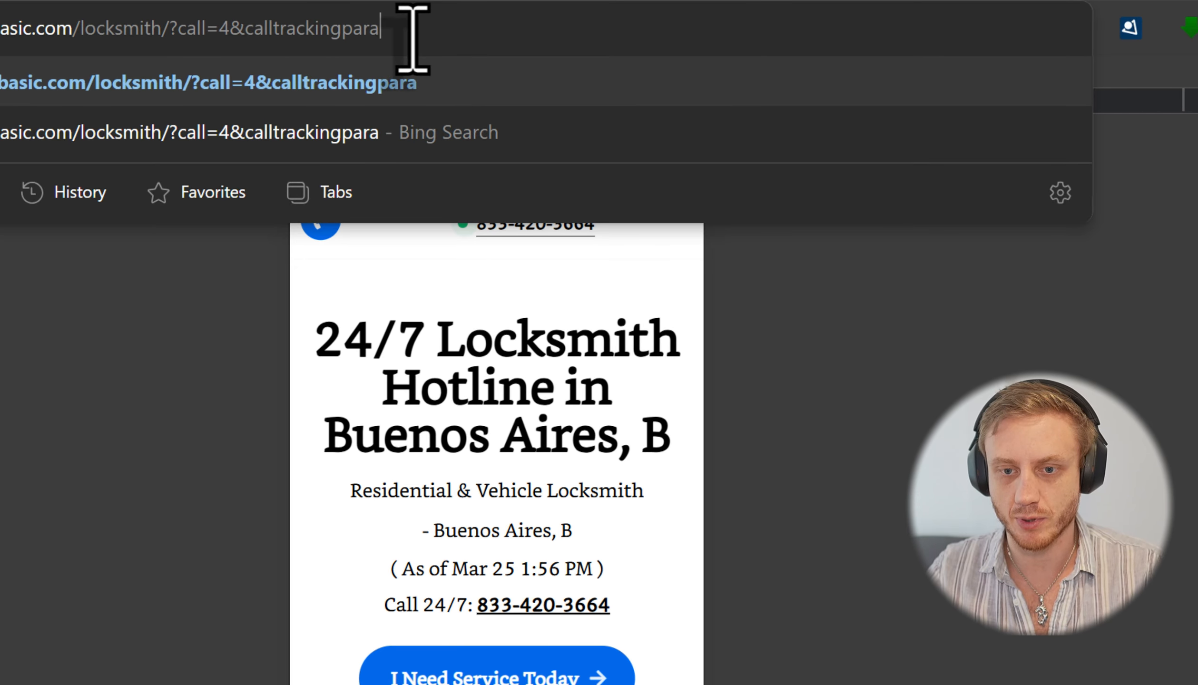
{"action": "type", "text": "meter="}
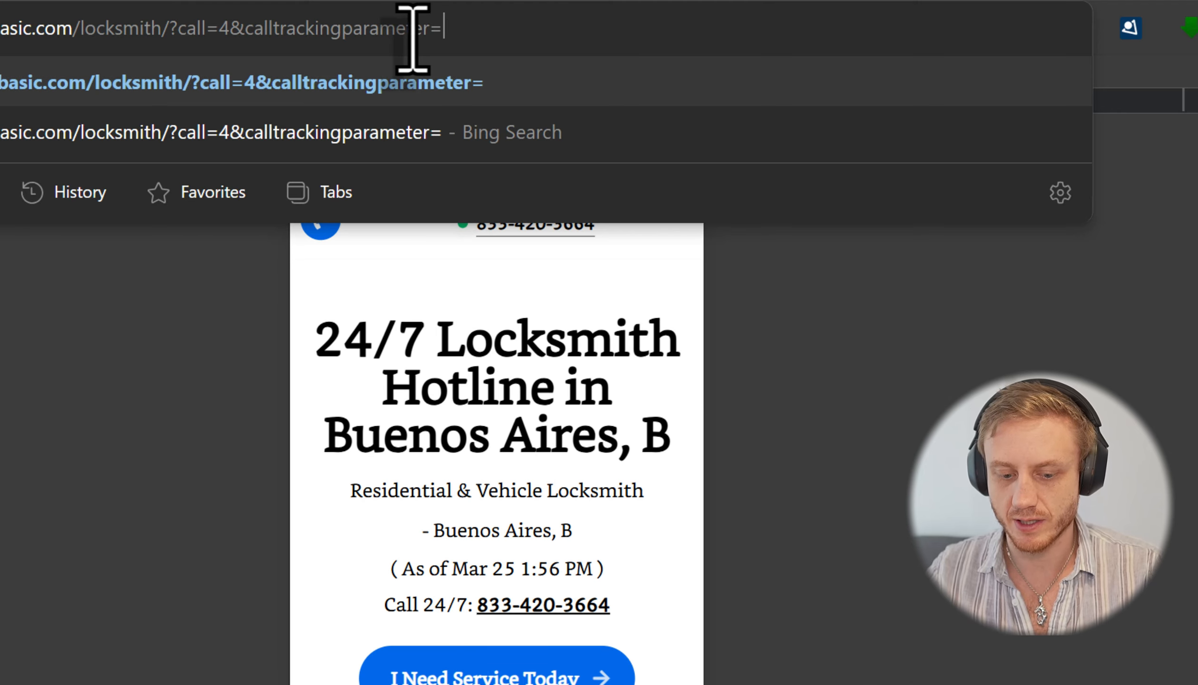
{"action": "type", "text": "4932185632985632985732985"}
{"action": "key", "text": "Return"}
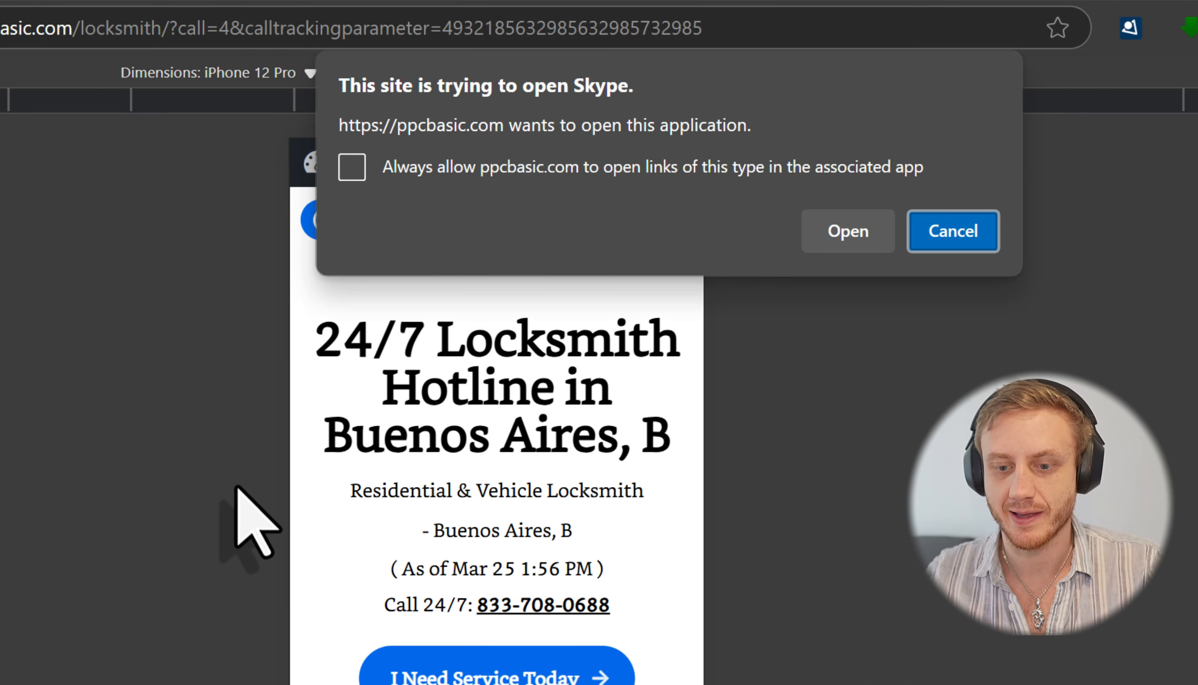
{"action": "left_click", "coordinate": [851, 238]}
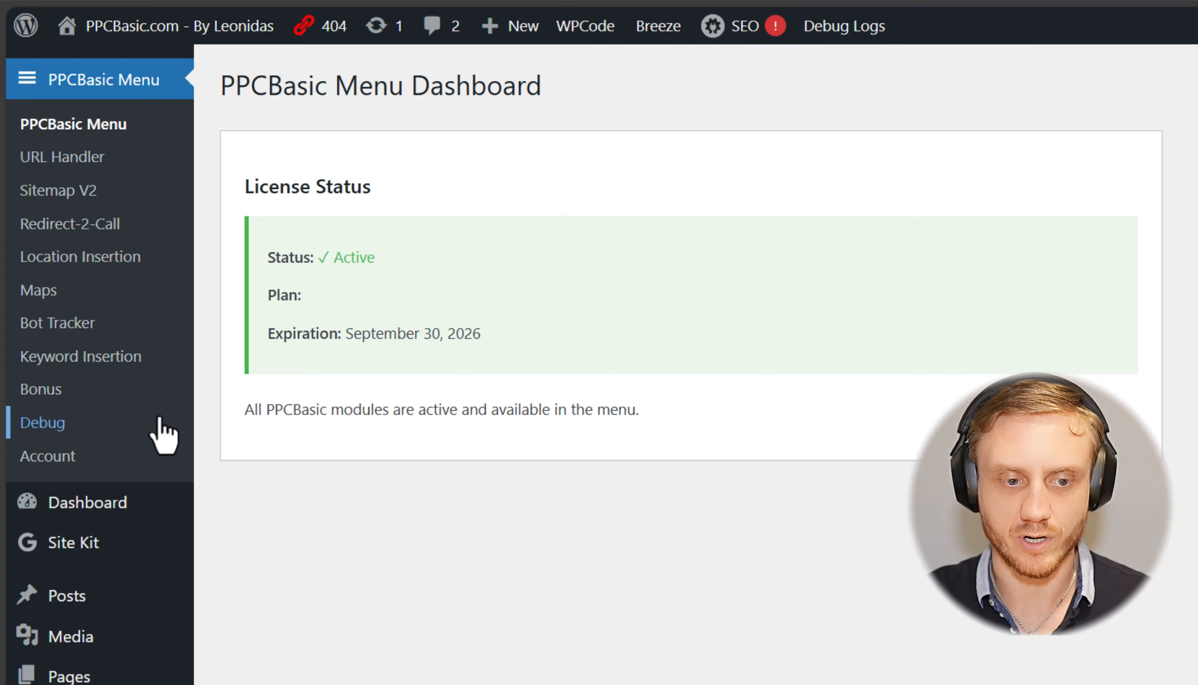
Step: Check the PPCBasic Debug settings have the module enabled, then switch to the Call Locksmith tab
{"action": "left_click", "coordinate": [56, 429]}
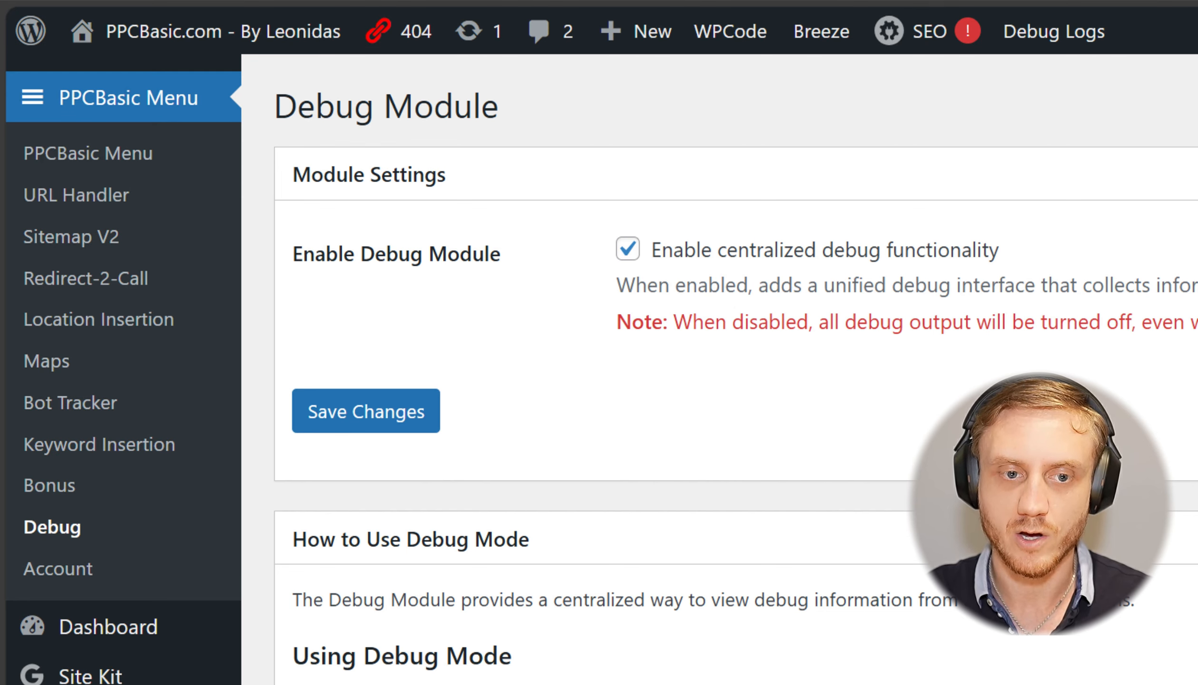
{"action": "left_click", "coordinate": [238, 0]}
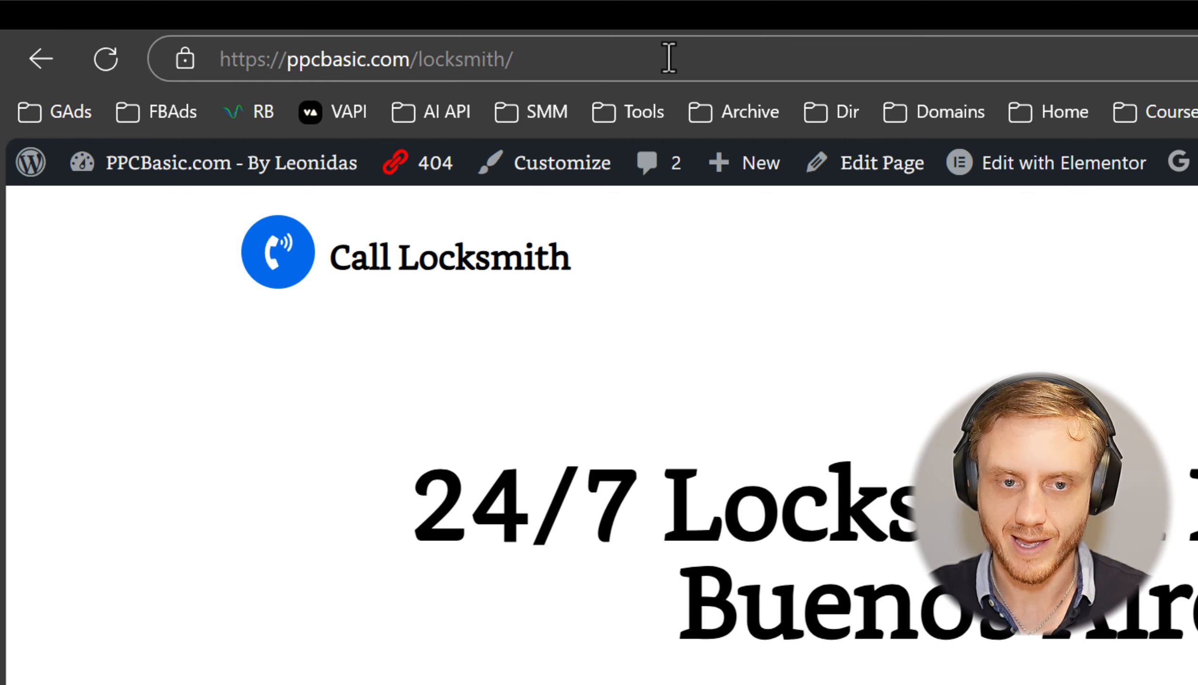
Step: Load the locksmith URL with ?call=4&fbclid=123456&gclid=643625132&googloc=9019576&debug=1
{"action": "left_click", "coordinate": [771, 64]}
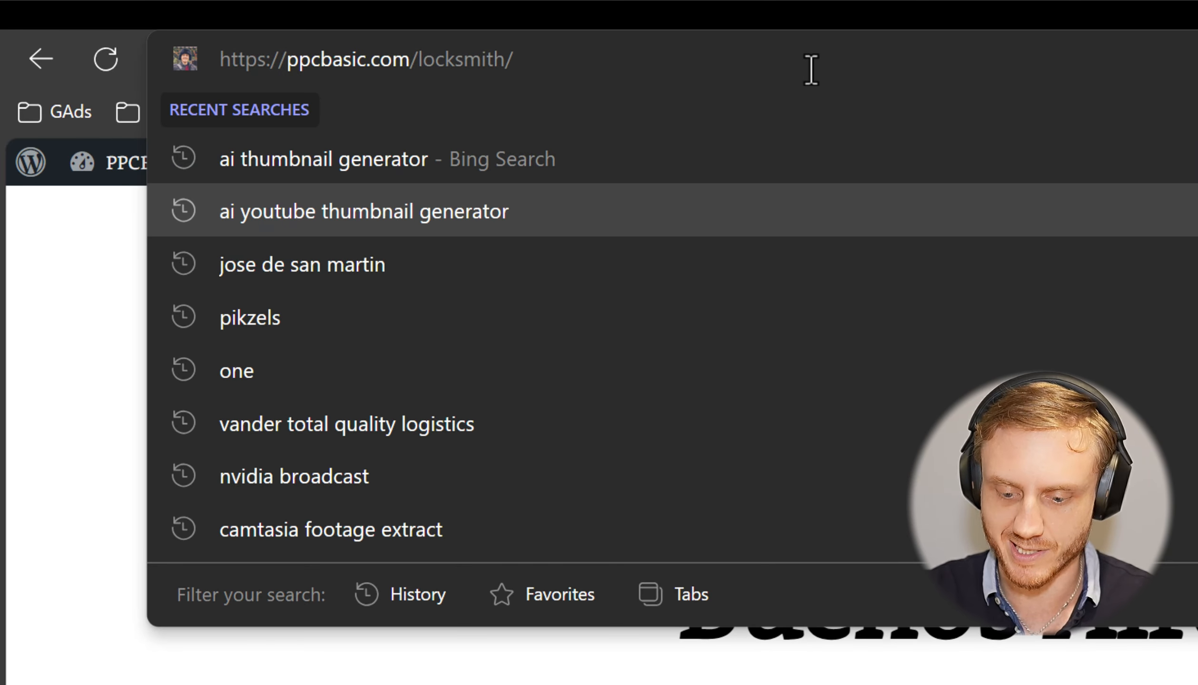
{"action": "type", "text": "?call"}
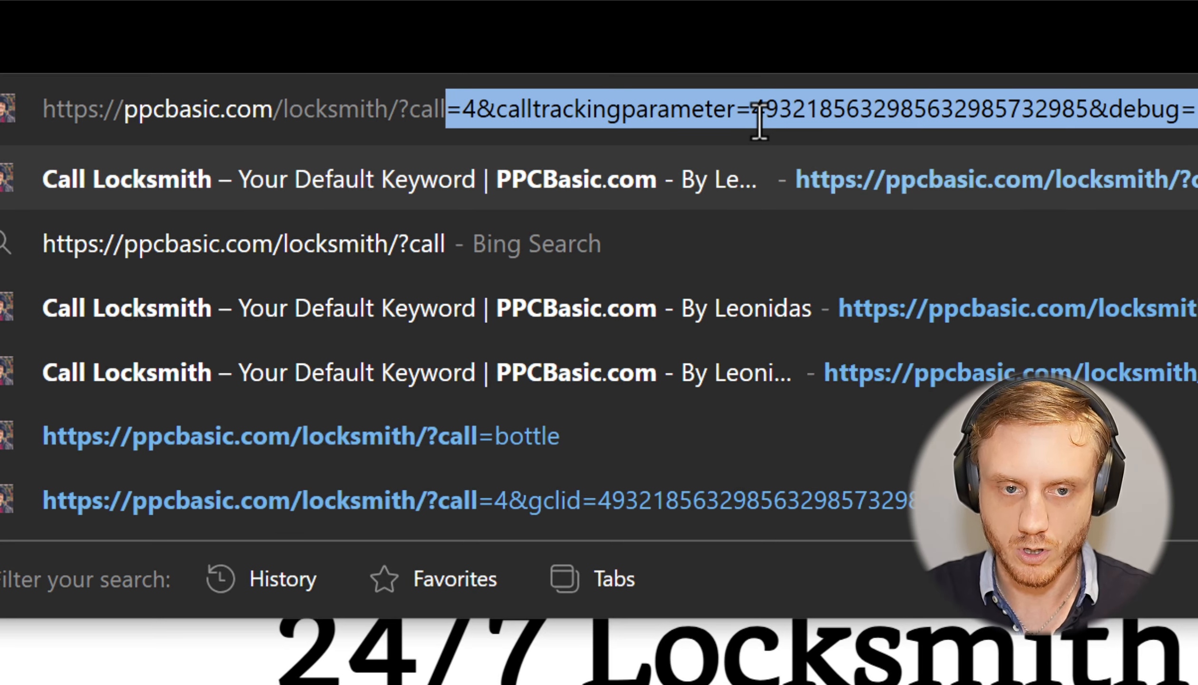
{"action": "type", "text": "=5"}
{"action": "key", "text": "BackSpace"}
{"action": "type", "text": "4"}
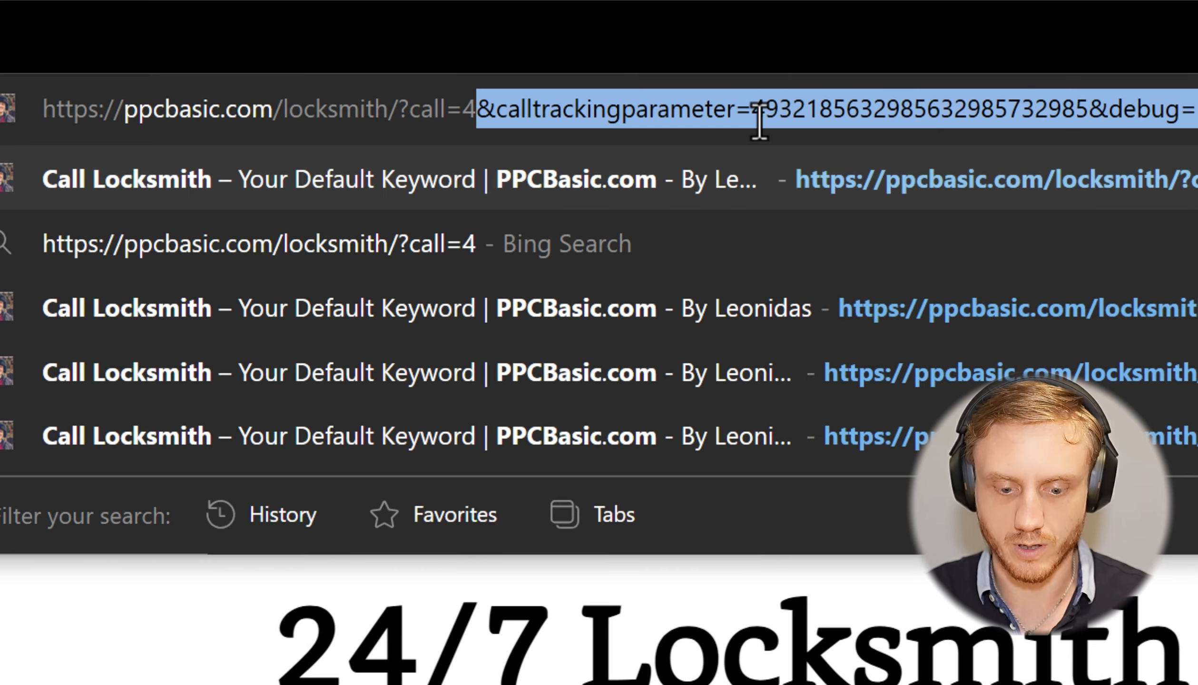
{"action": "type", "text": "&f"}
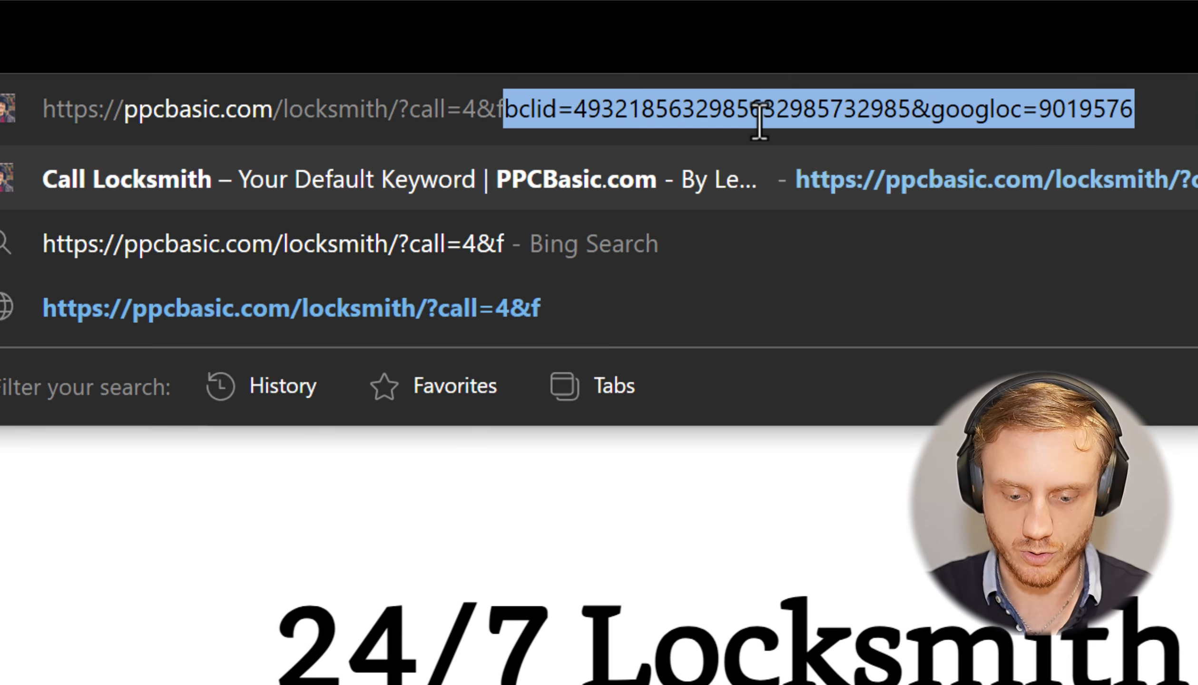
{"action": "type", "text": "bclid=123456"}
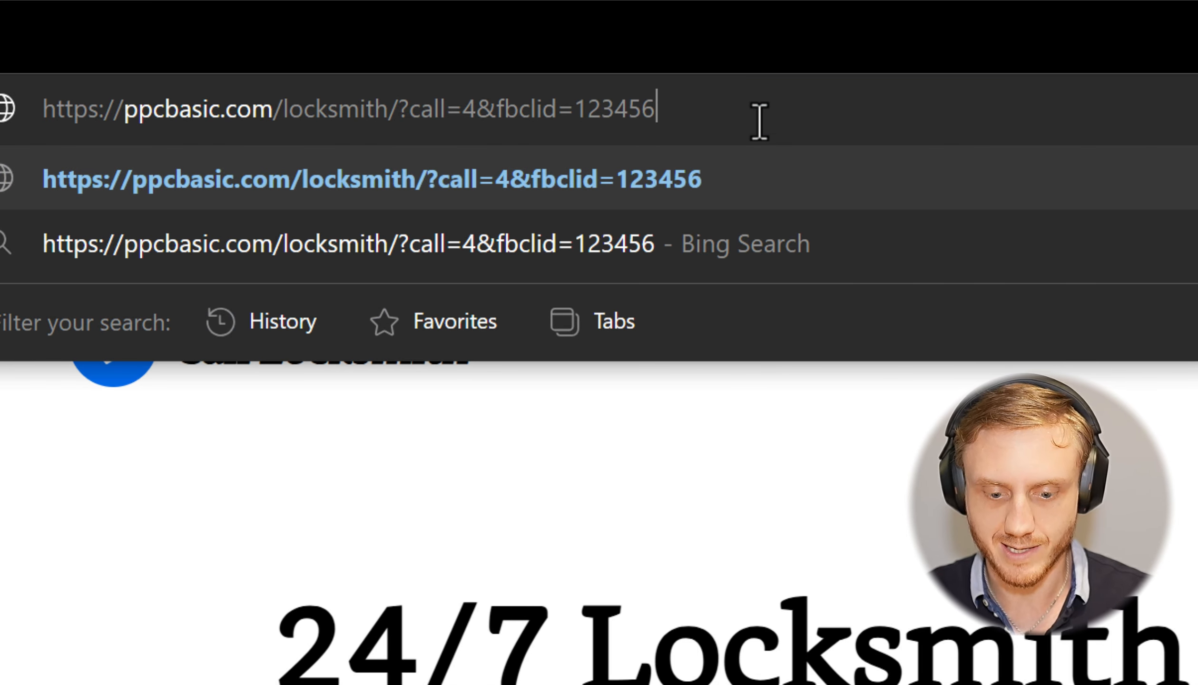
{"action": "type", "text": "&"}
{"action": "type", "text": "gclid="}
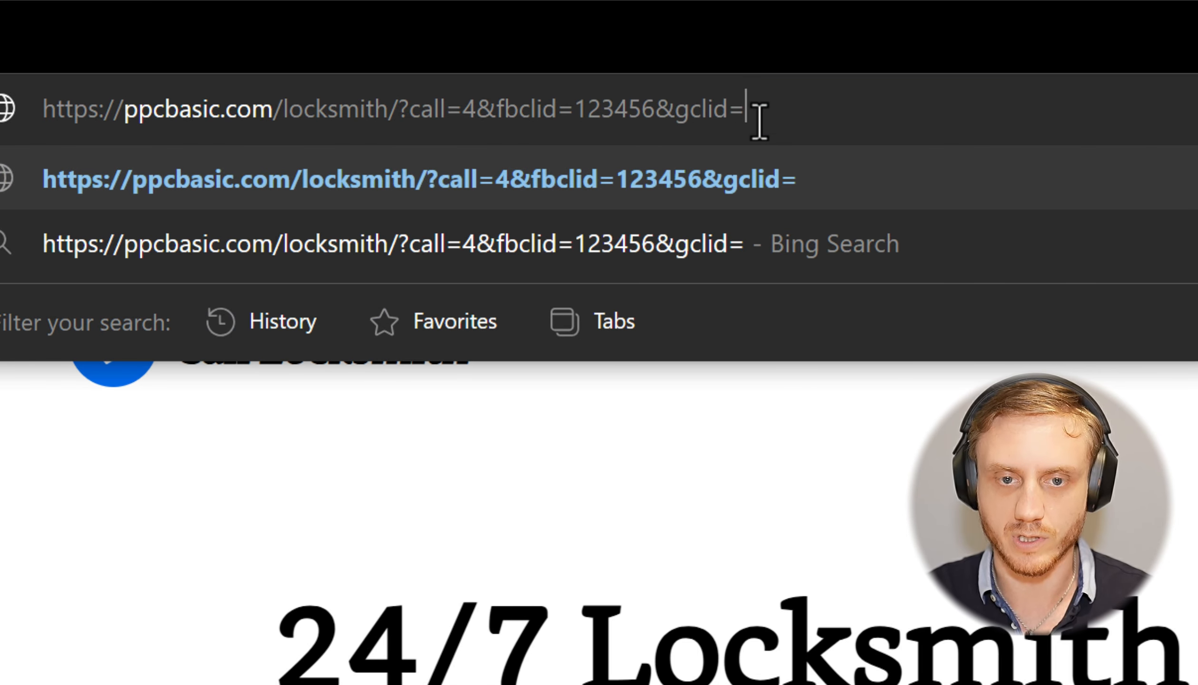
{"action": "type", "text": "643625132"}
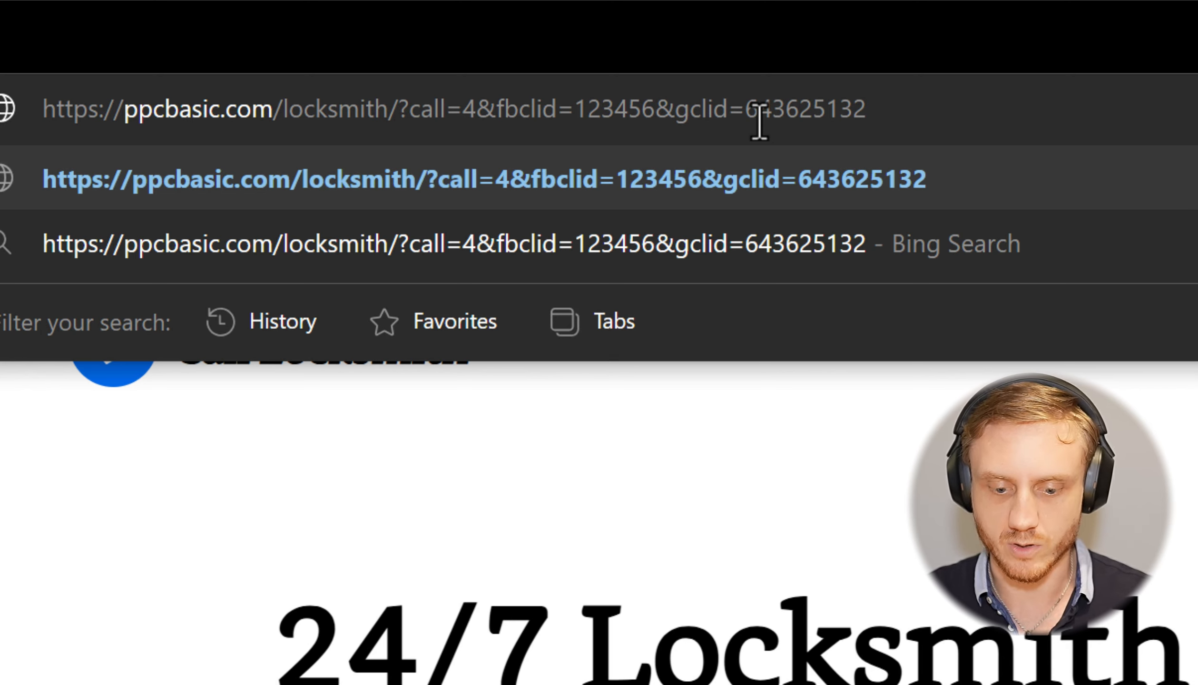
{"action": "type", "text": "&"}
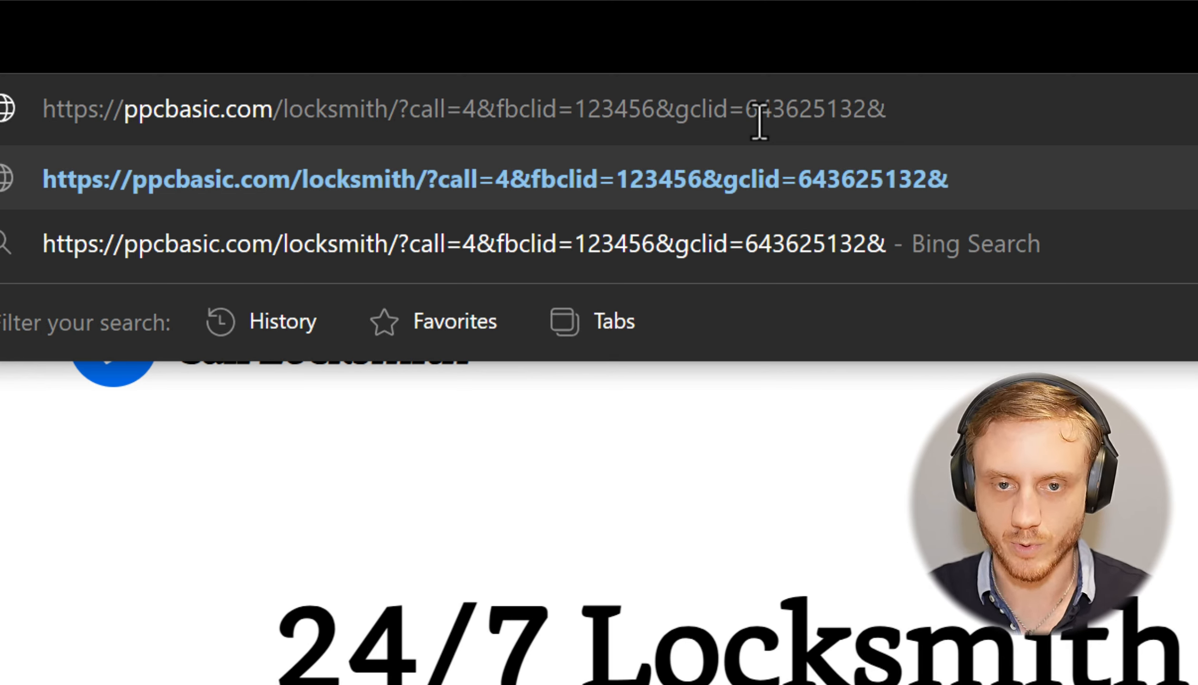
{"action": "type", "text": "googloc="}
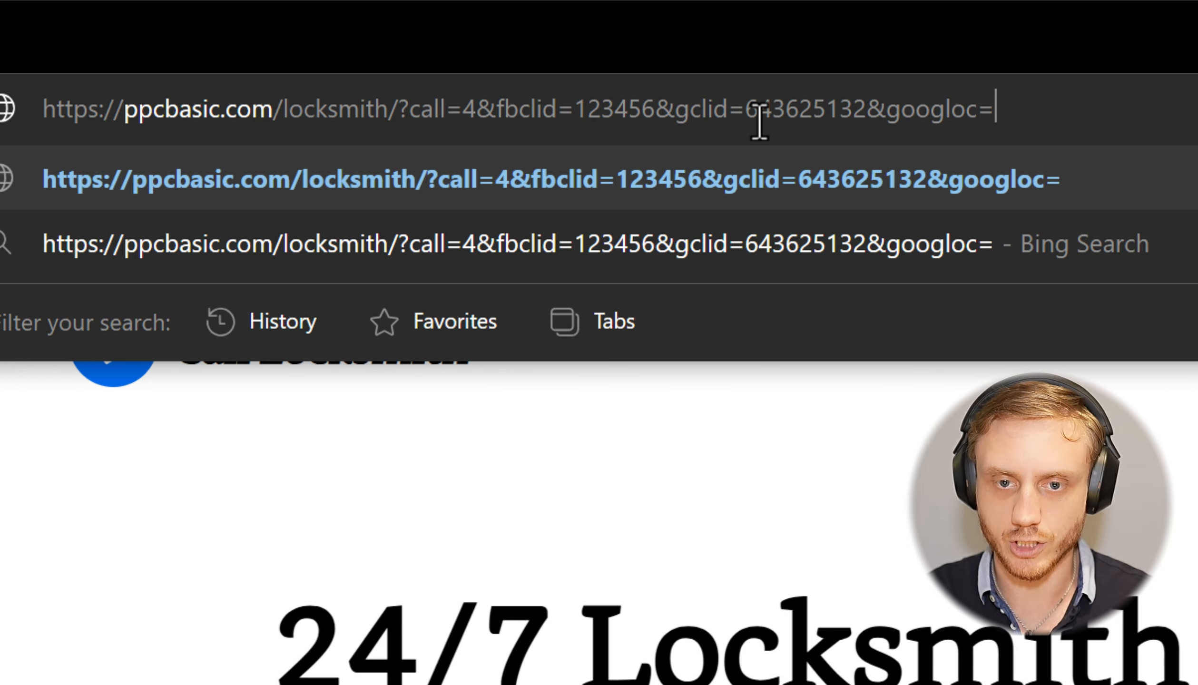
{"action": "type", "text": "9019576"}
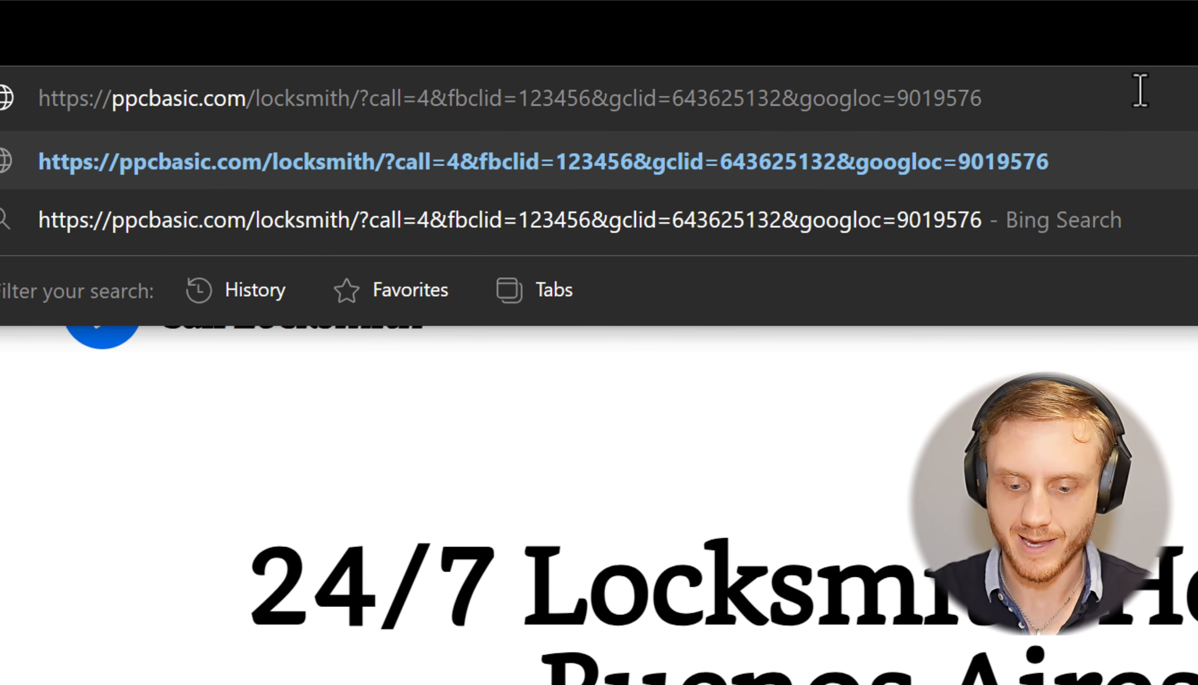
{"action": "type", "text": "&"}
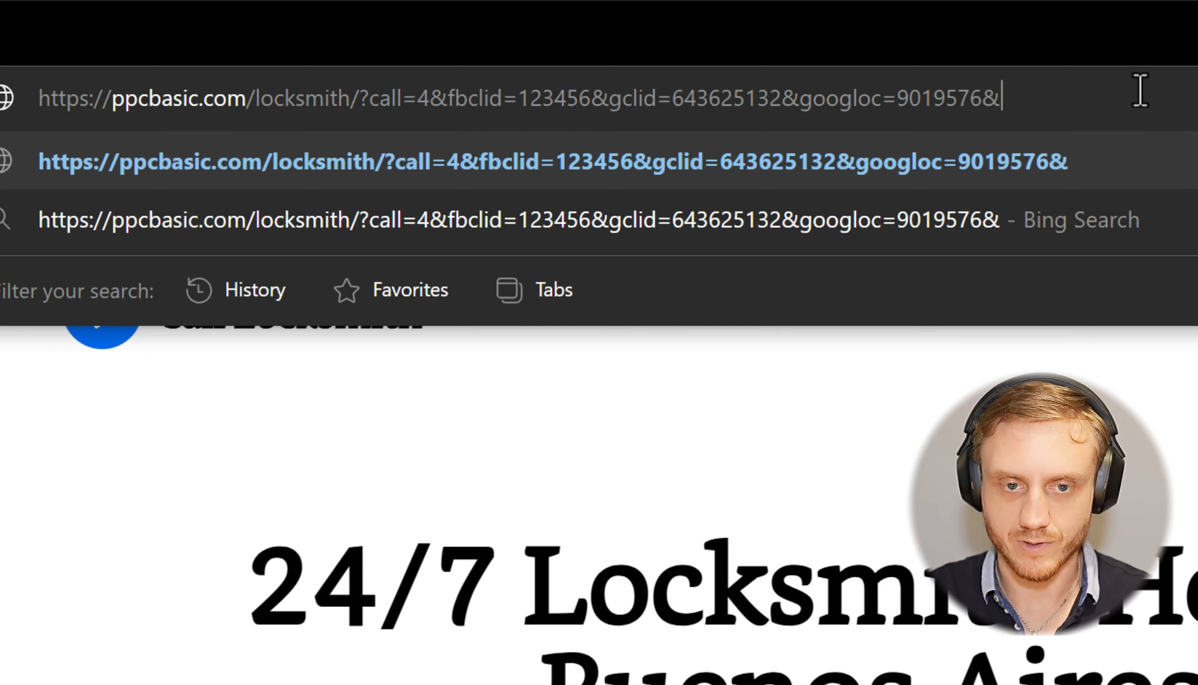
{"action": "type", "text": "debug=1"}
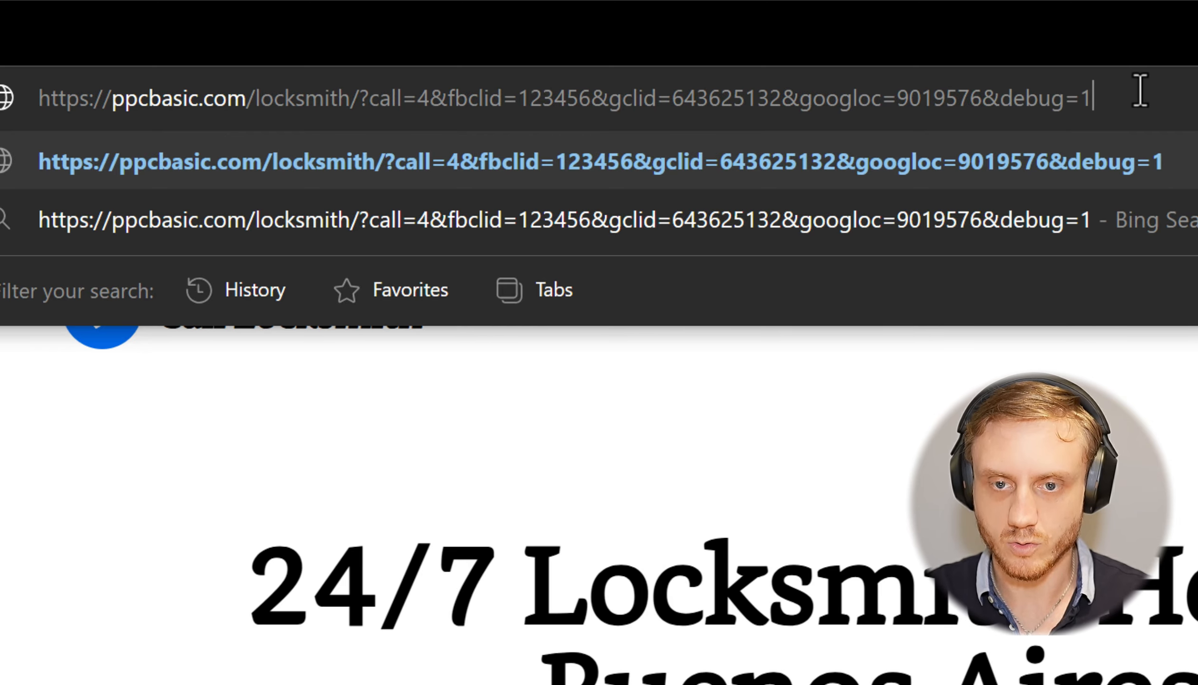
{"action": "key", "text": "ctrl+a"}
{"action": "key", "text": "Return"}
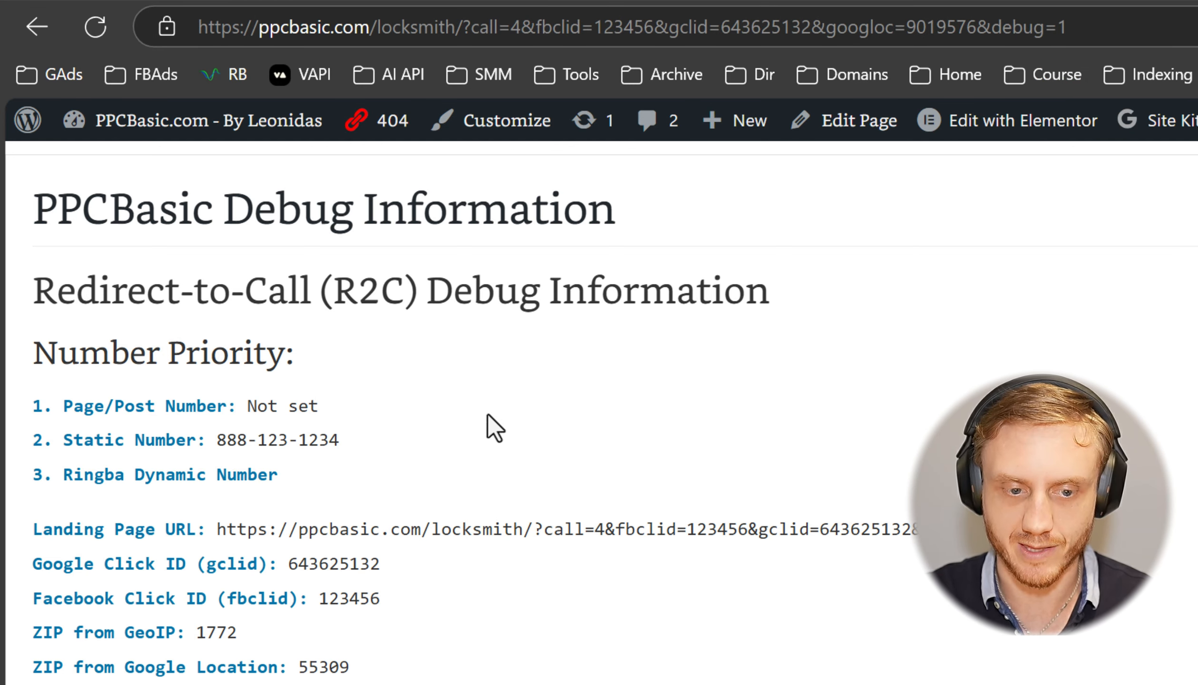
{"action": "key", "text": "ctrl+plus"}
{"action": "key", "text": "ctrl+plus"}
{"action": "scroll", "coordinate": [429, 519], "scroll_direction": "down", "scroll_amount": 2}
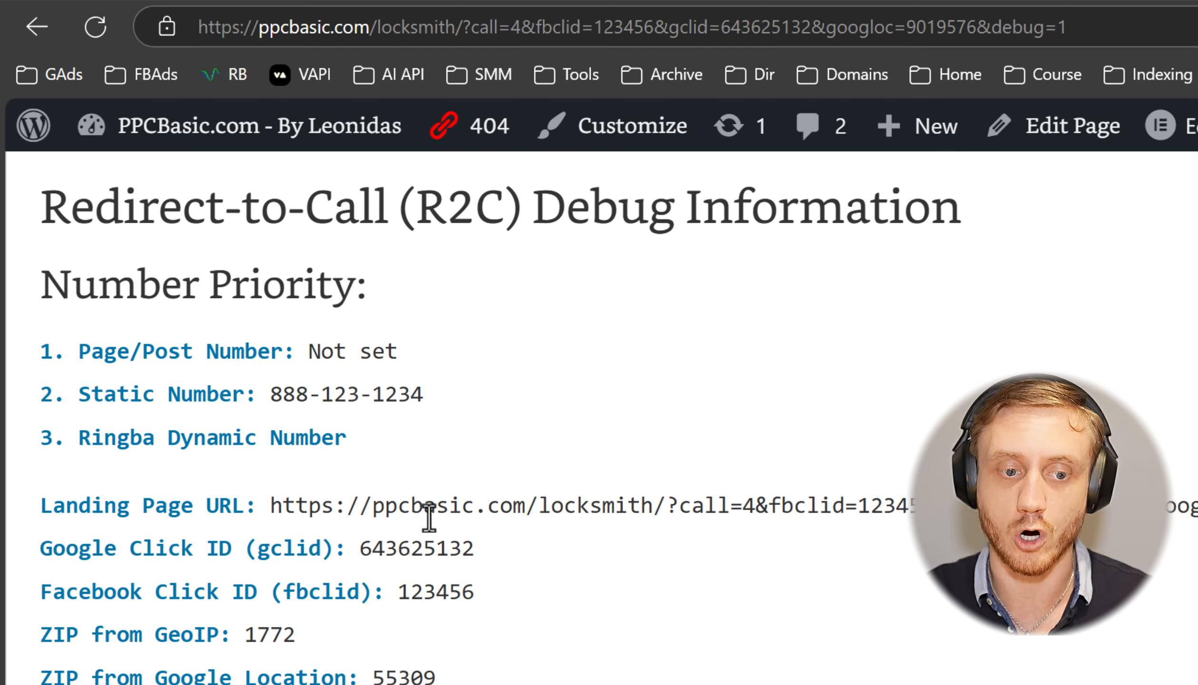
{"action": "triple_click", "coordinate": [94, 430]}
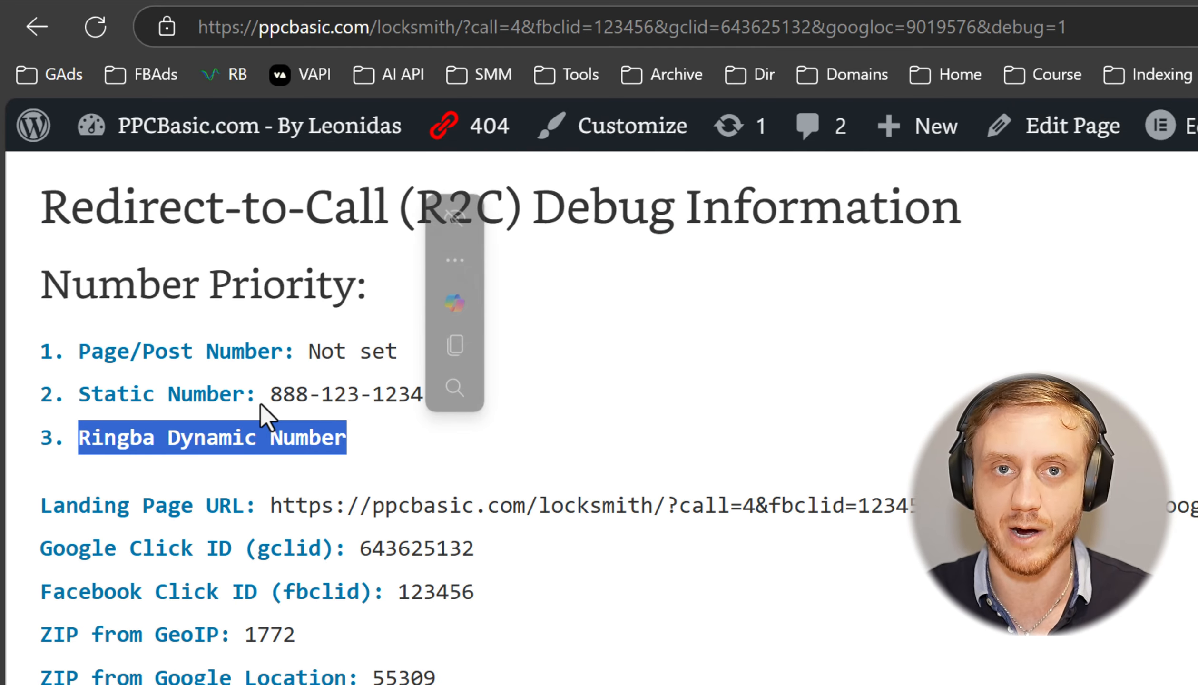
{"action": "left_click", "coordinate": [248, 433]}
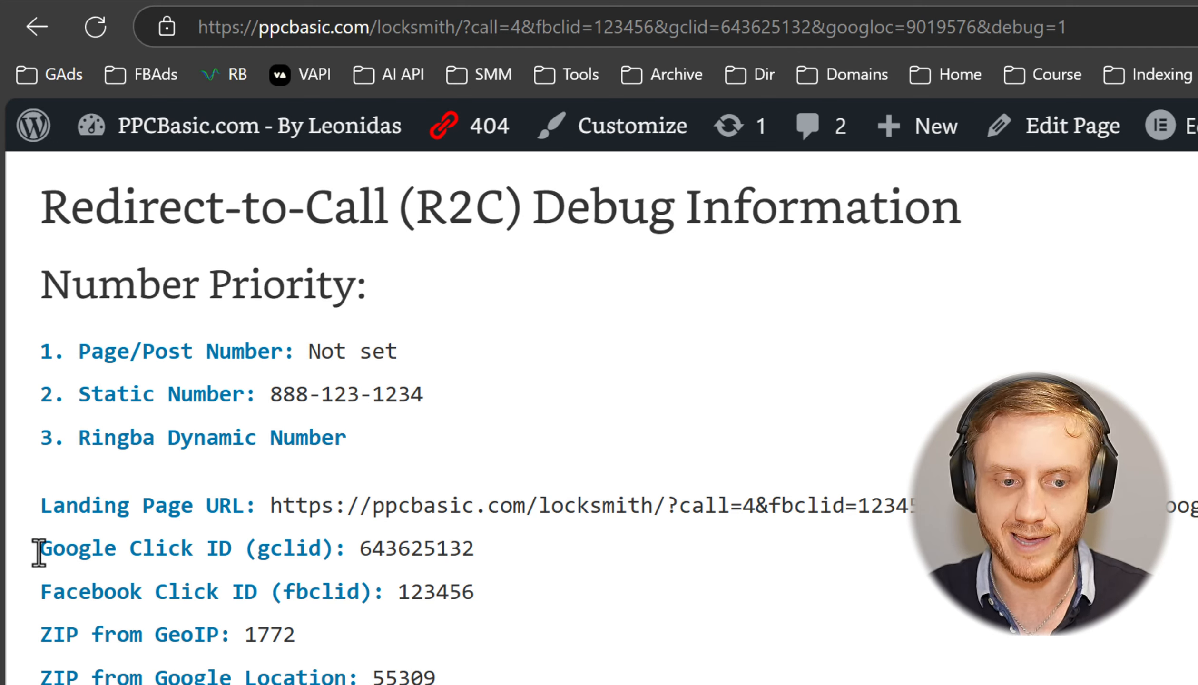
{"action": "left_click_drag", "start_coordinate": [39, 549], "coordinate": [233, 552]}
{"action": "left_click", "coordinate": [363, 548]}
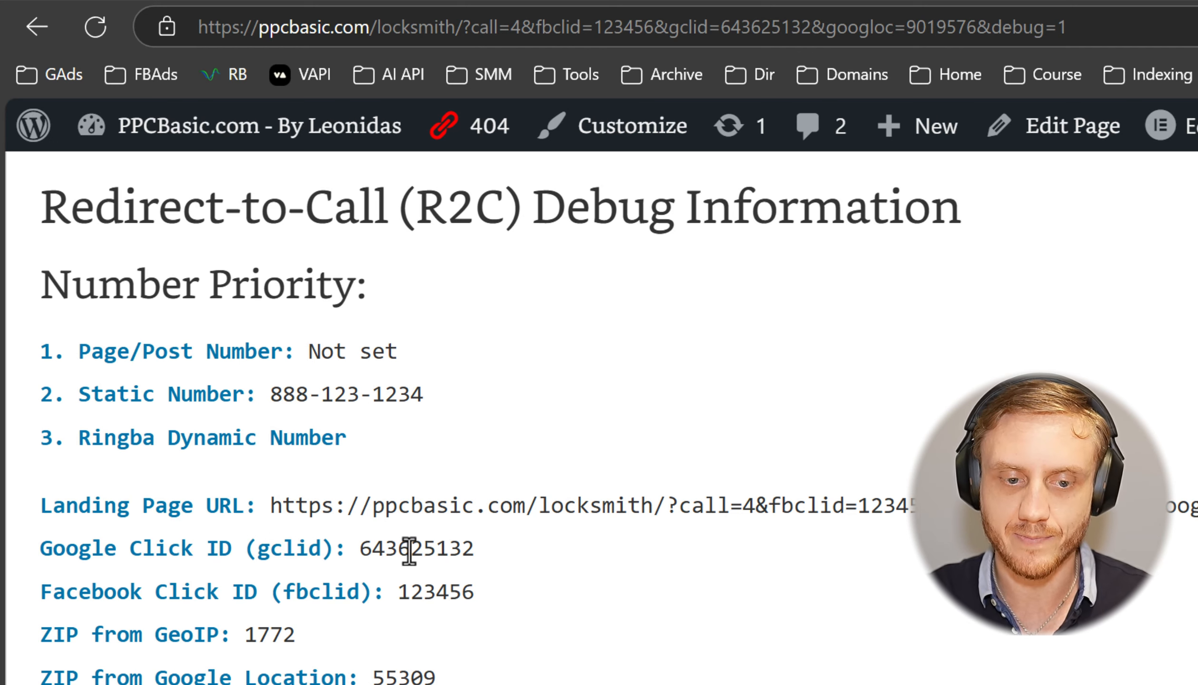
{"action": "left_click_drag", "start_coordinate": [357, 548], "coordinate": [495, 552]}
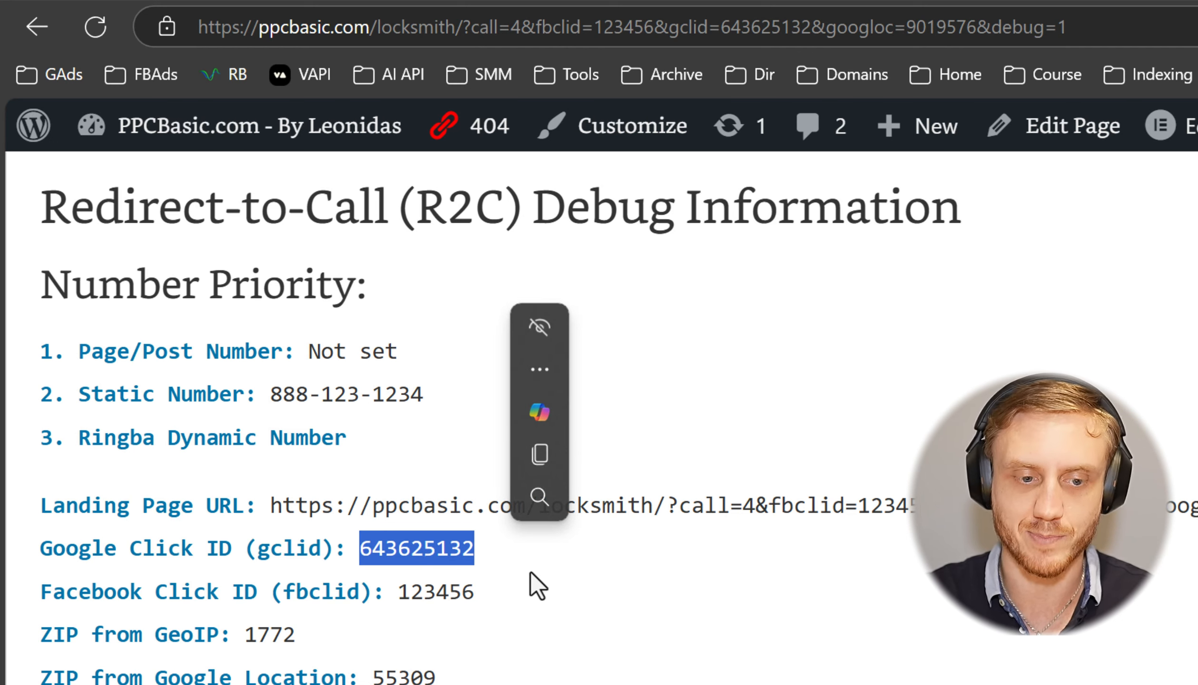
{"action": "left_click", "coordinate": [93, 548]}
{"action": "left_click_drag", "start_coordinate": [38, 590], "coordinate": [260, 592]}
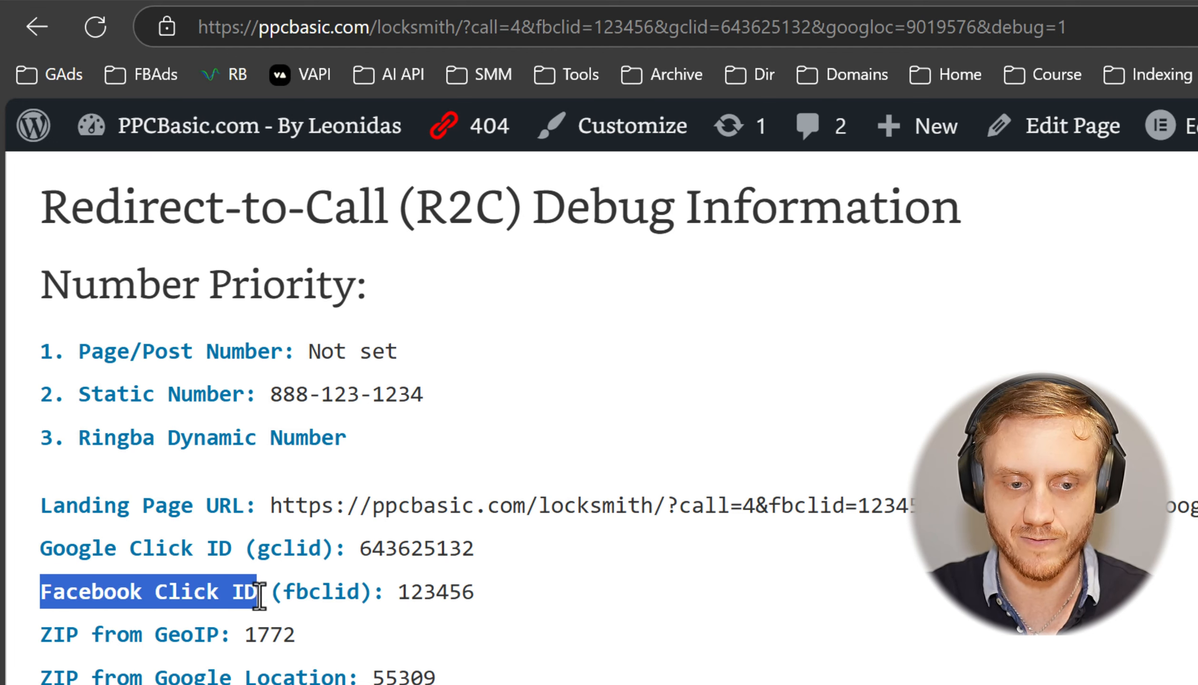
{"action": "left_click", "coordinate": [602, 621]}
{"action": "scroll", "coordinate": [602, 621], "scroll_direction": "down", "scroll_amount": 3}
{"action": "scroll", "coordinate": [415, 411], "scroll_direction": "down", "scroll_amount": 4}
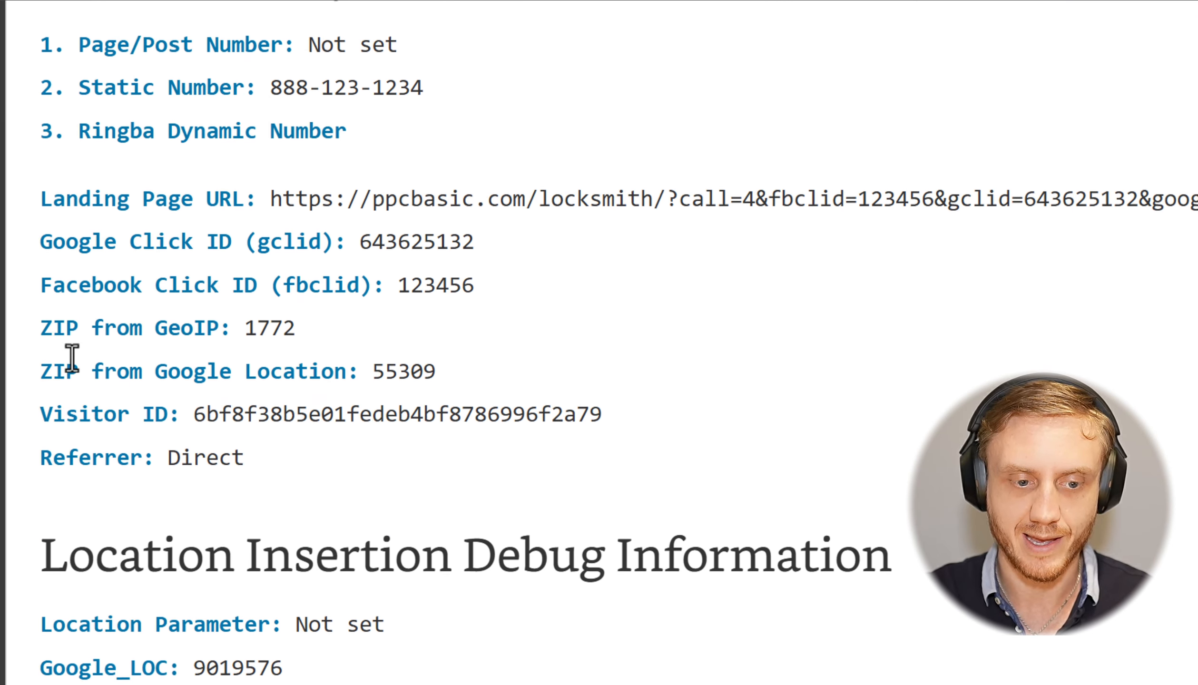
{"action": "left_click_drag", "start_coordinate": [40, 370], "coordinate": [348, 381]}
{"action": "left_click", "coordinate": [409, 380]}
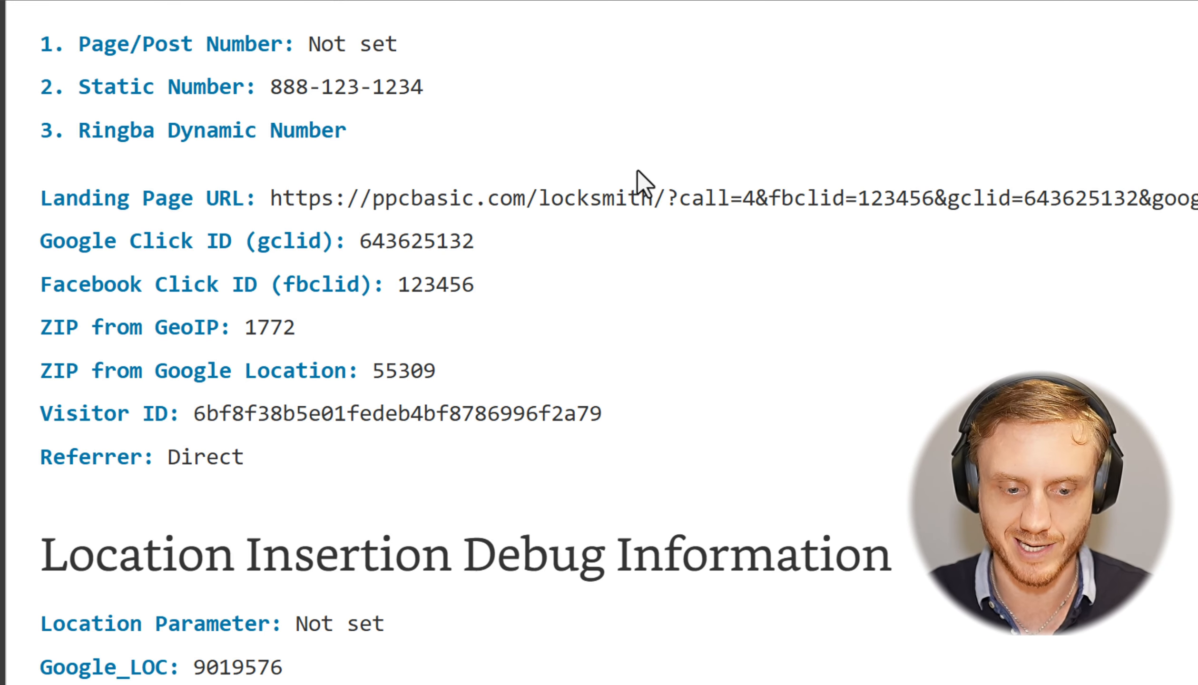
{"action": "scroll", "coordinate": [638, 171], "scroll_direction": "down", "scroll_amount": 12}
{"action": "scroll", "coordinate": [460, 124], "scroll_direction": "down", "scroll_amount": 3}
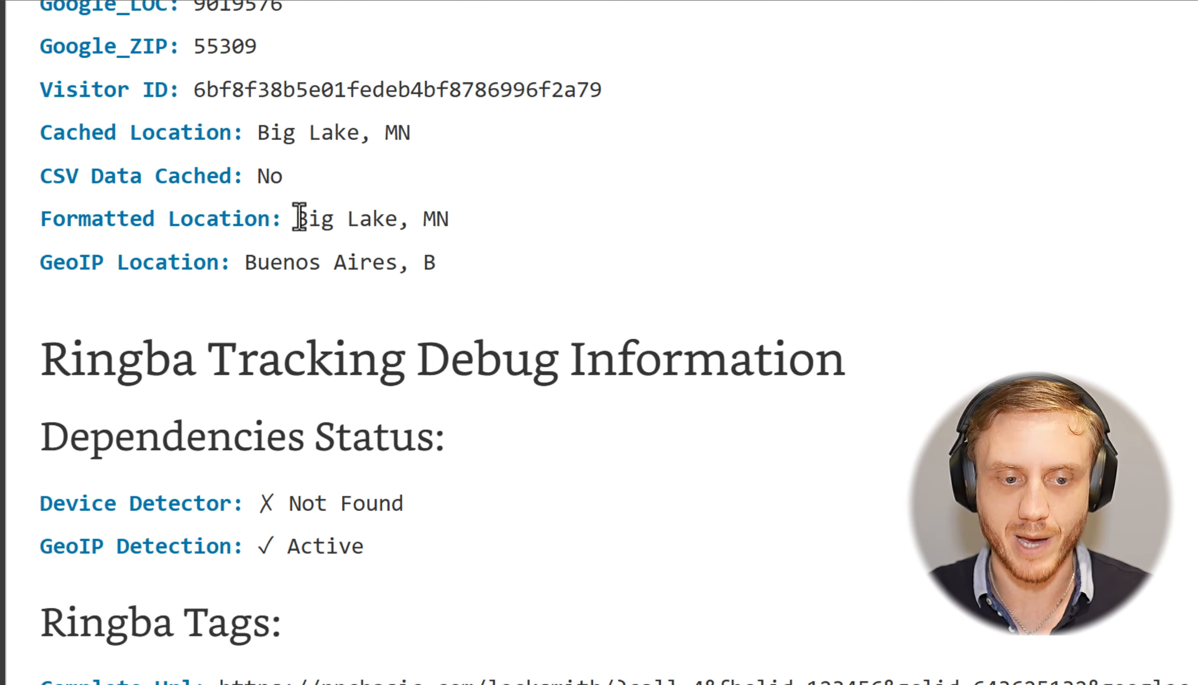
{"action": "left_click_drag", "start_coordinate": [296, 218], "coordinate": [465, 216]}
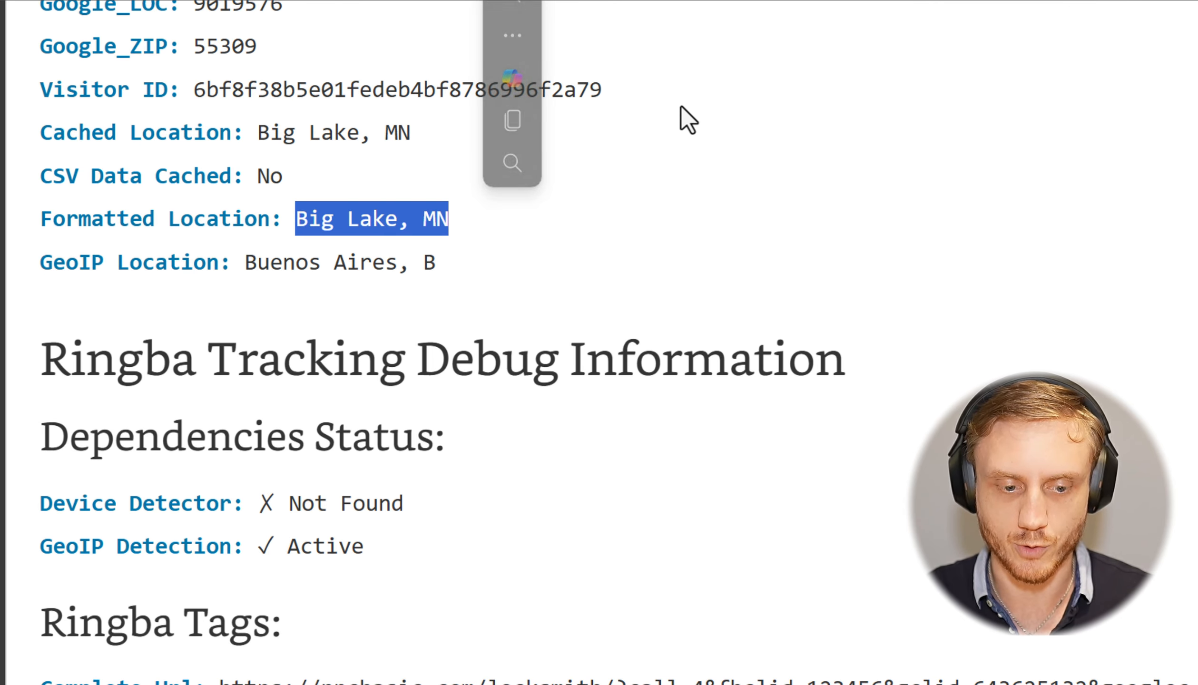
{"action": "scroll", "coordinate": [687, 118], "scroll_direction": "down", "scroll_amount": 9}
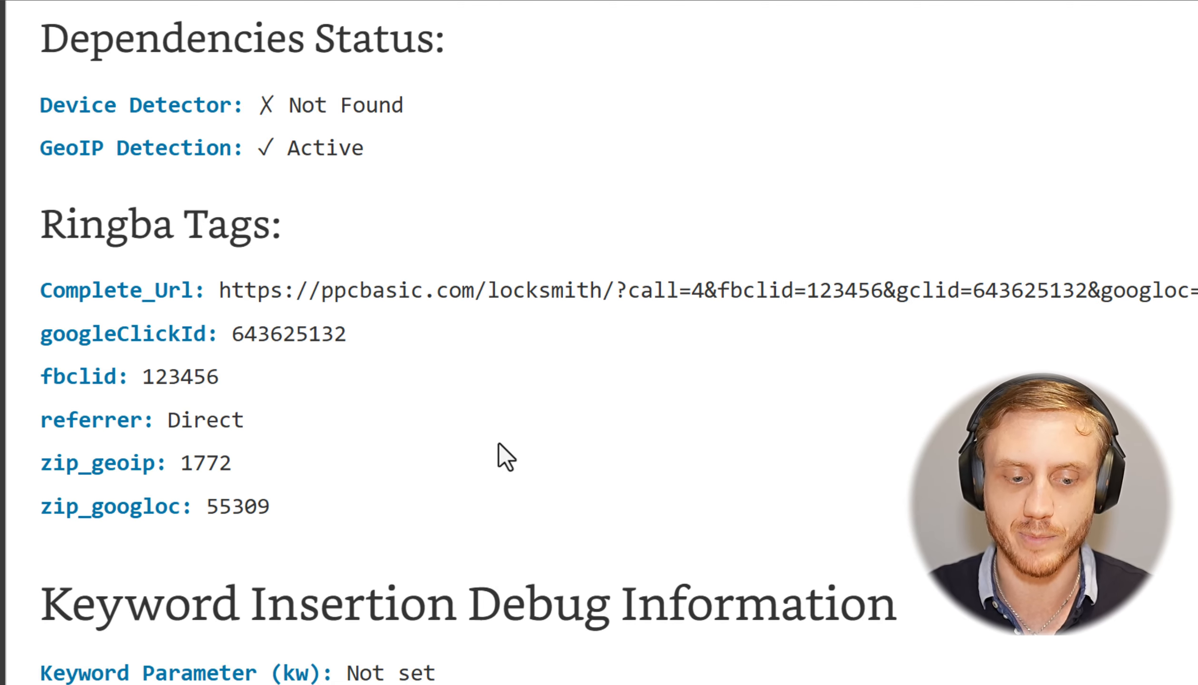
{"action": "scroll", "coordinate": [498, 444], "scroll_direction": "up", "scroll_amount": 20}
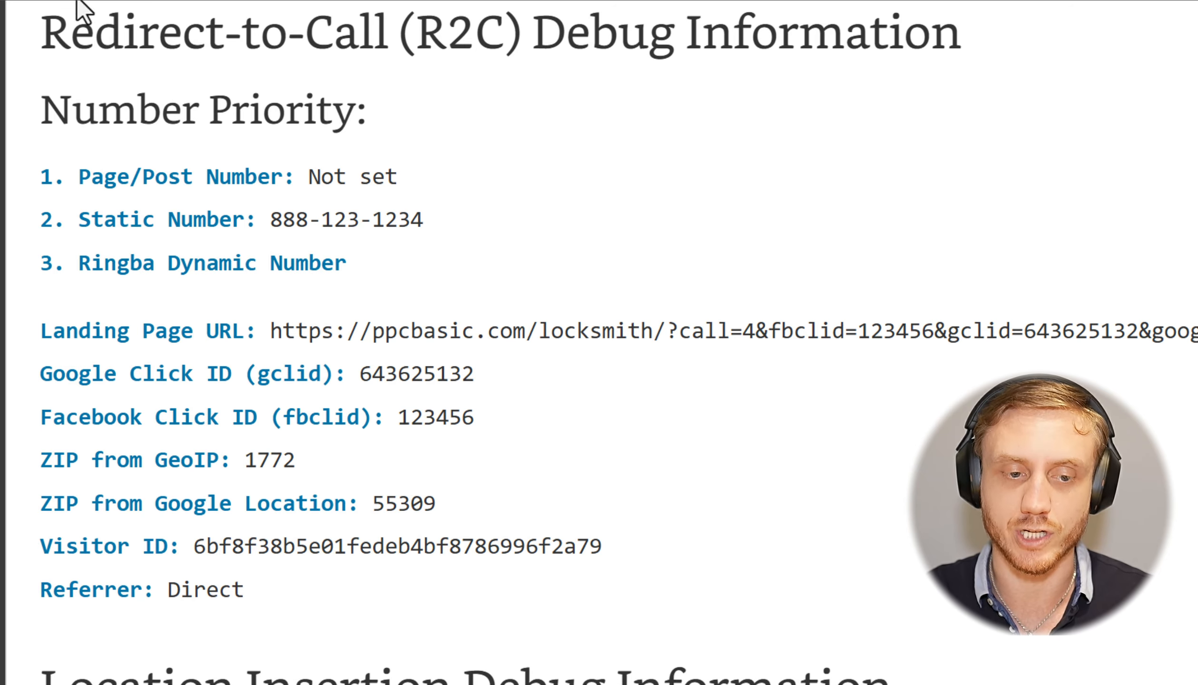
{"action": "left_click_drag", "start_coordinate": [40, 36], "coordinate": [446, 36]}
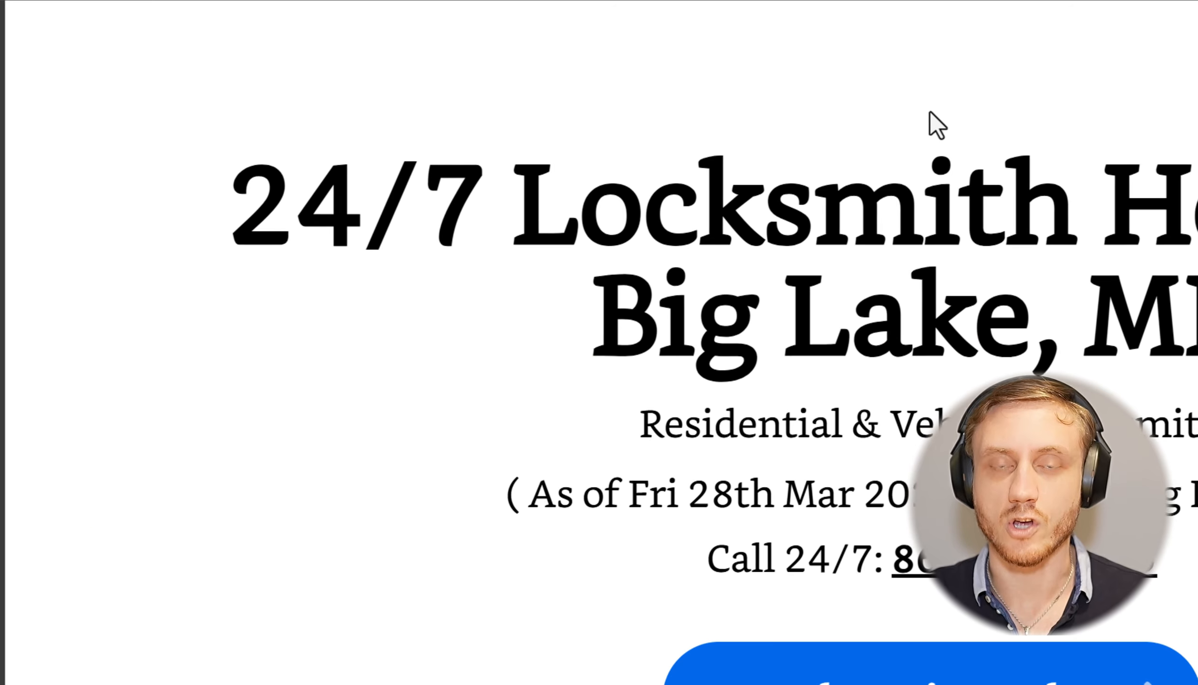